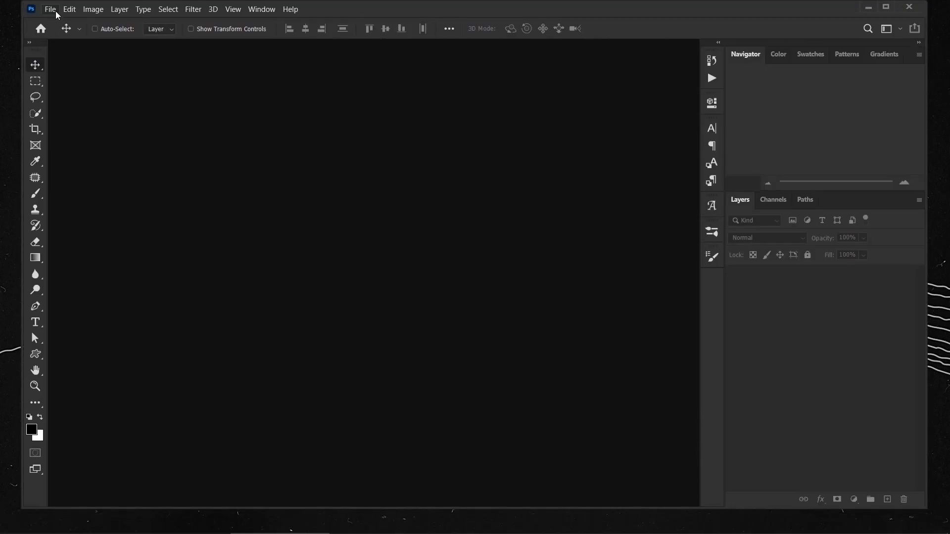
- Create a new Untitled-1 document at 3500 × 2500 pixels and 300 ppi
left_click(50, 9)
left_click(62, 19)
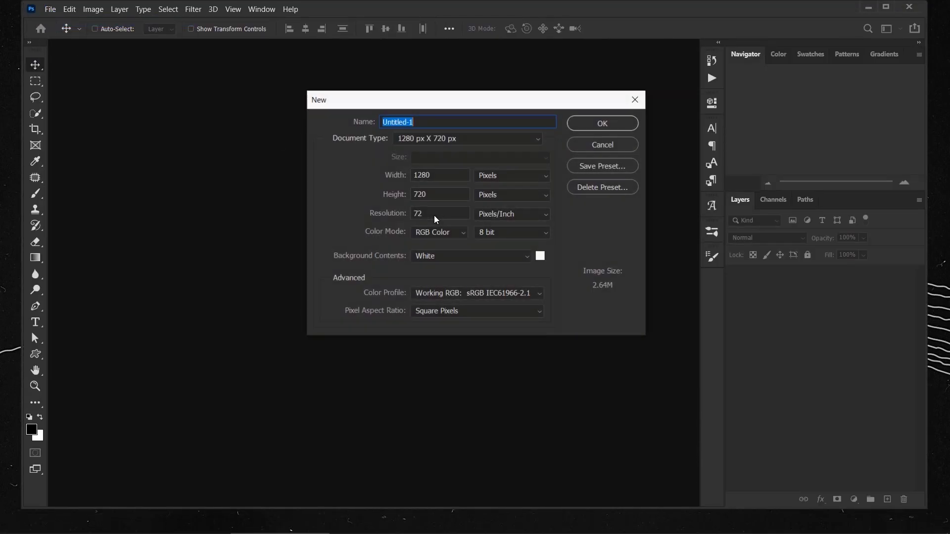
key("Tab")
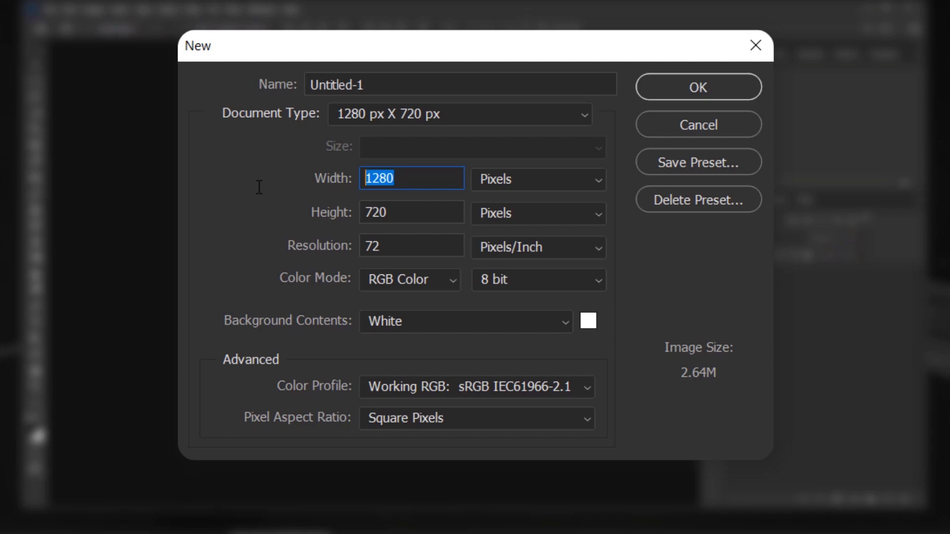
type("3500")
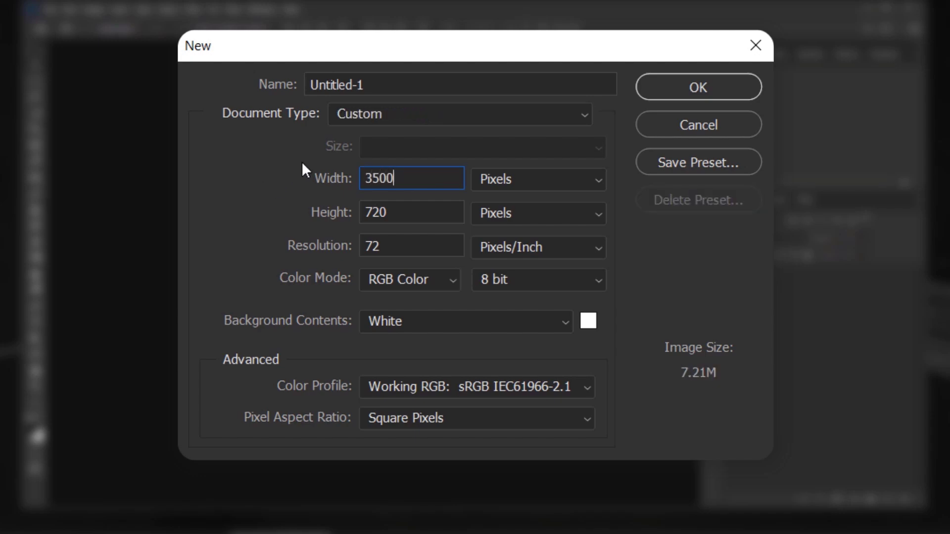
key("Tab")
type("2500")
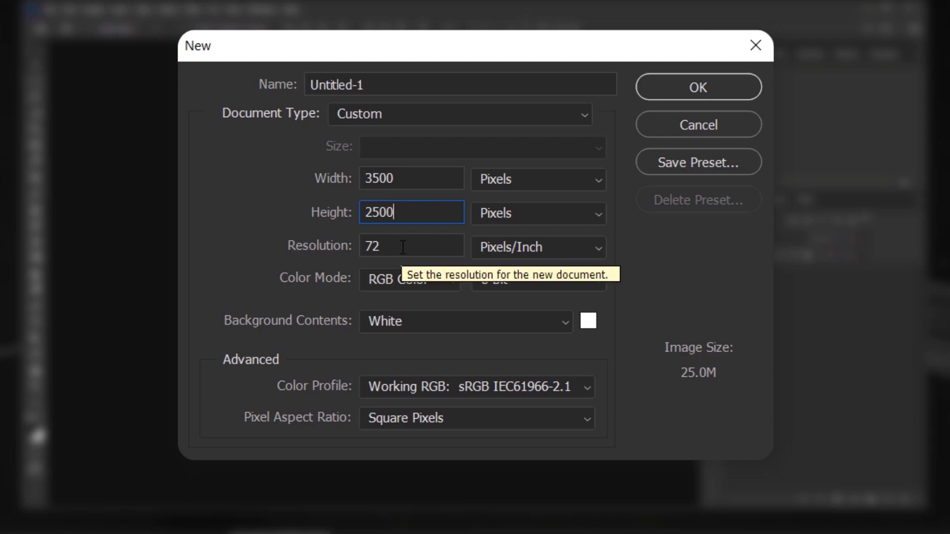
key("Tab")
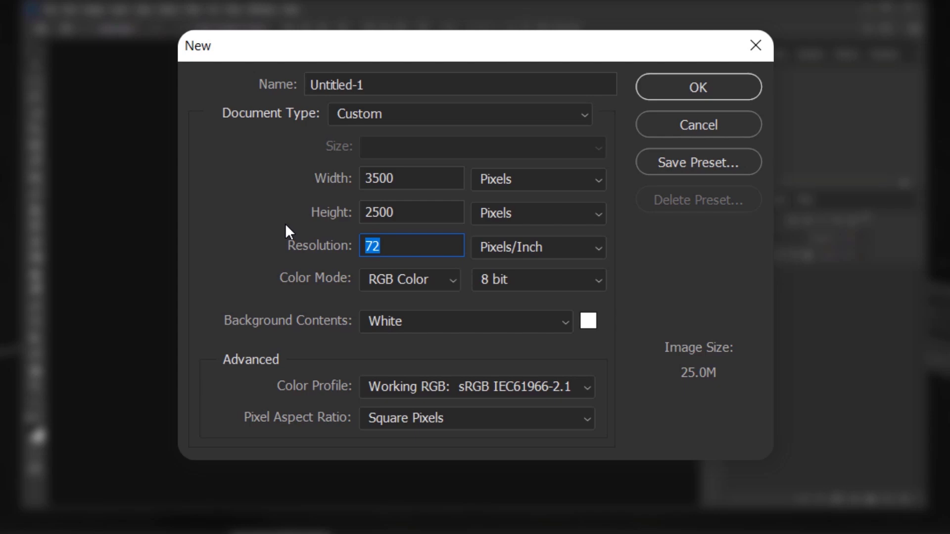
type("300")
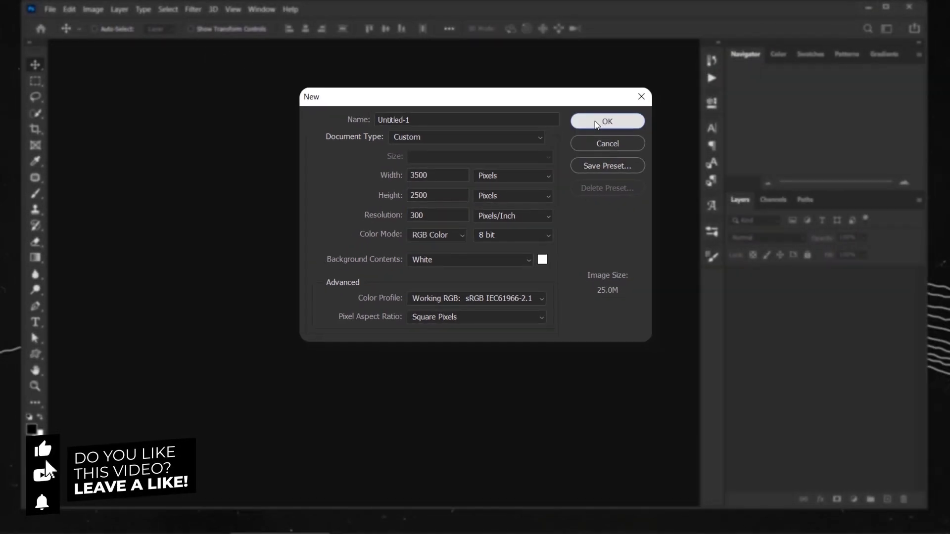
left_click(596, 123)
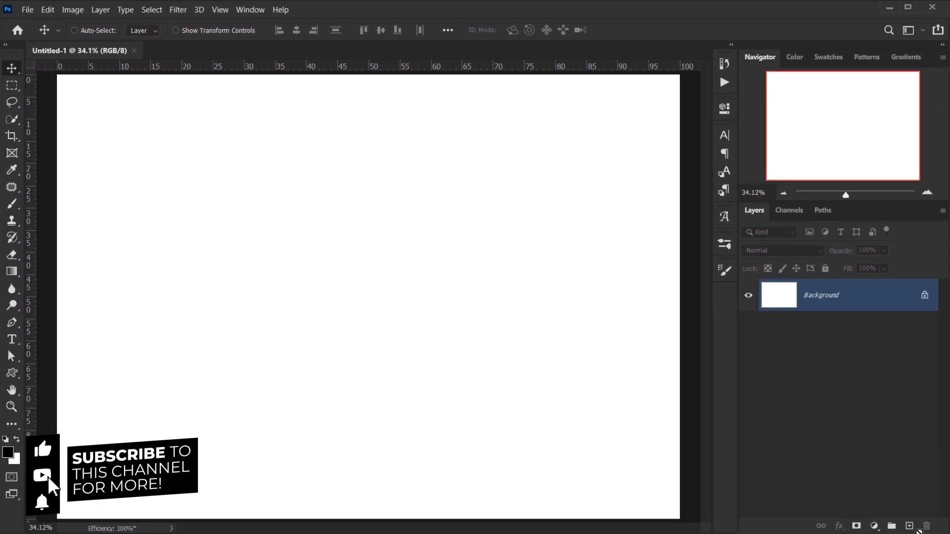
- Add a new empty layer named 'Image Base'
left_click(910, 525)
double_click(821, 299)
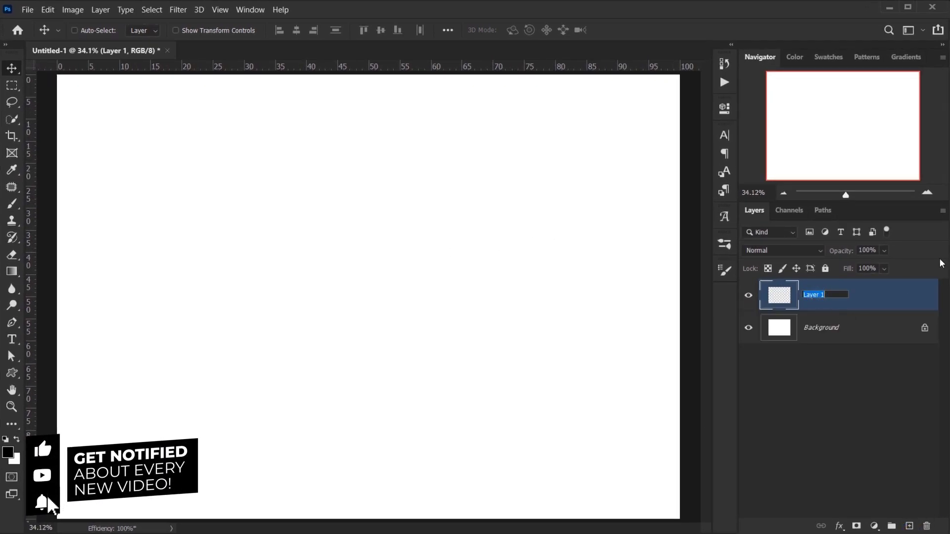
type("Image Base")
key("Return")
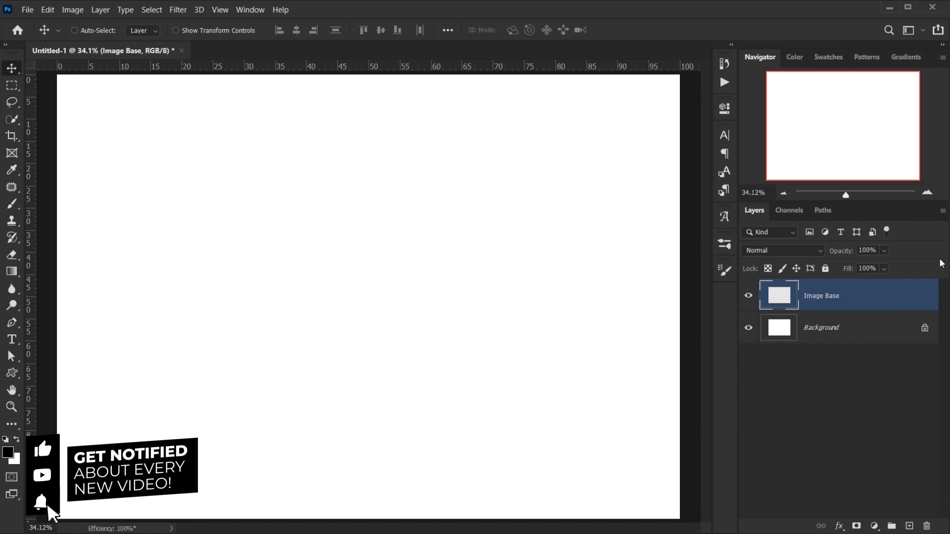
- Convert Image Base to a smart object, delete the Background layer, and edit its contents
right_click(876, 298)
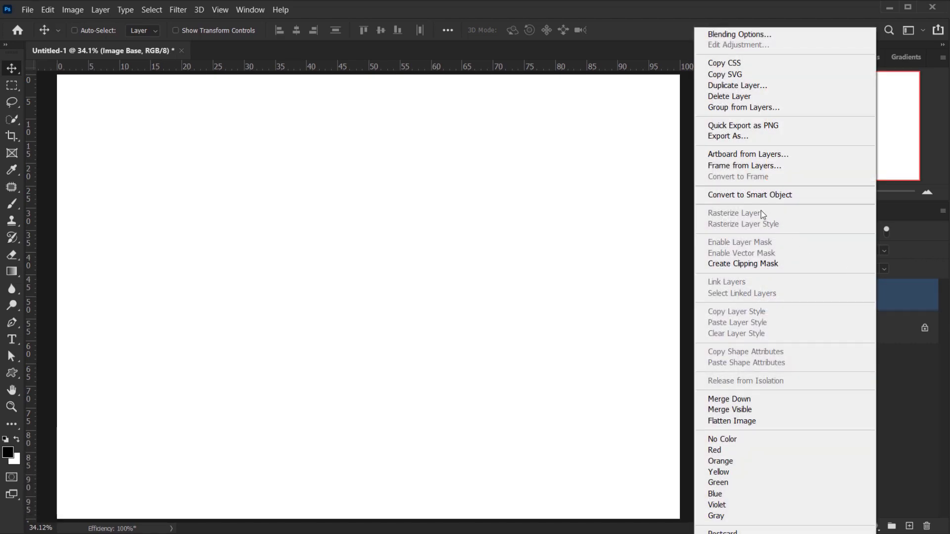
left_click(728, 193)
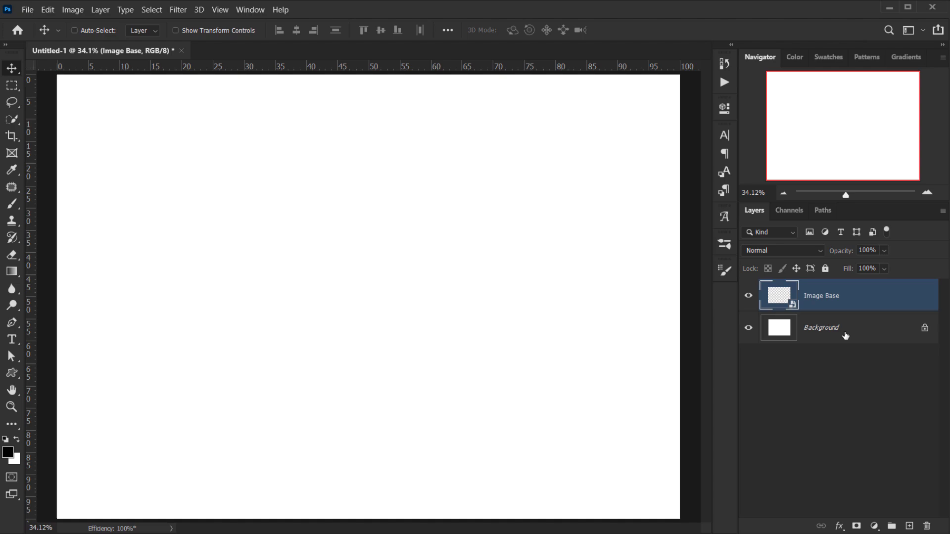
left_click_drag(846, 335, 926, 526)
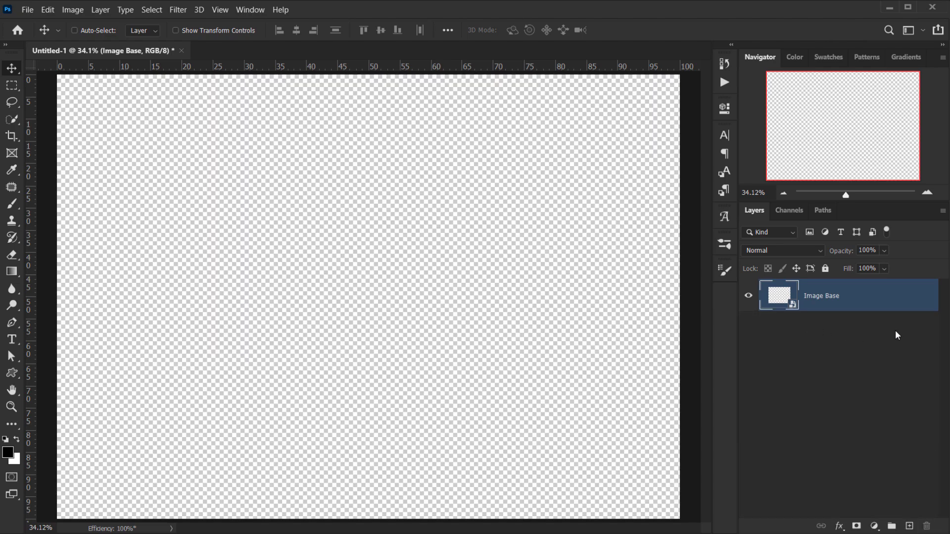
right_click(861, 296)
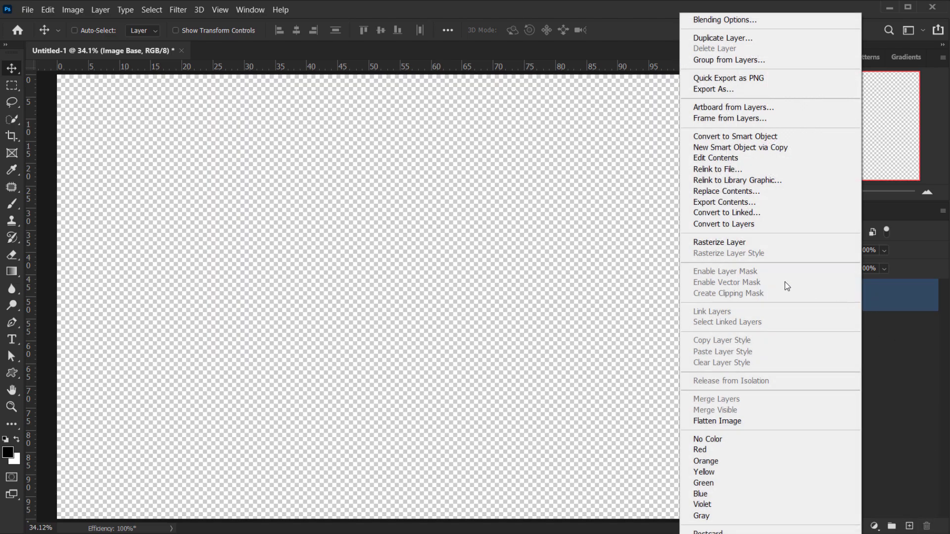
left_click(712, 158)
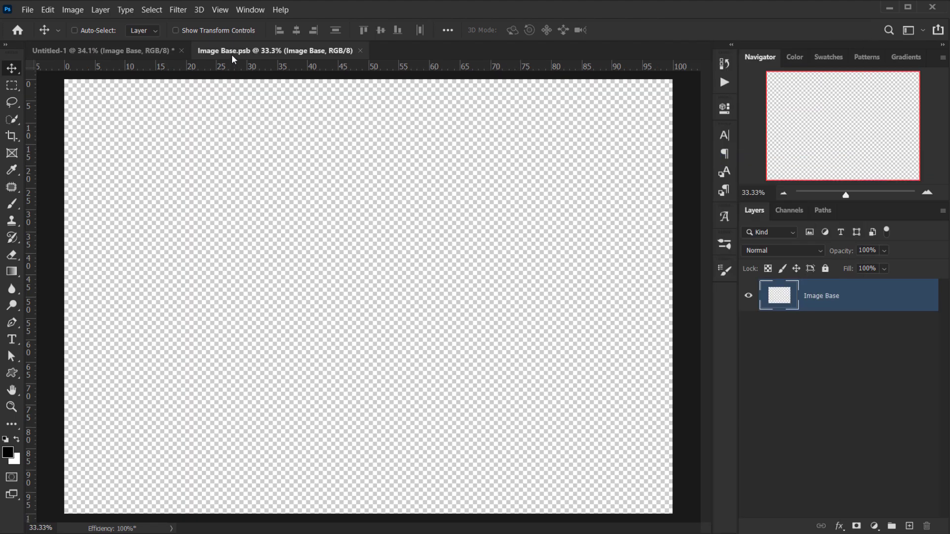
- Place the portrait photo at 22% scale, shift it lower, and close Image Base.psb
left_click(229, 49)
key("alt+Tab")
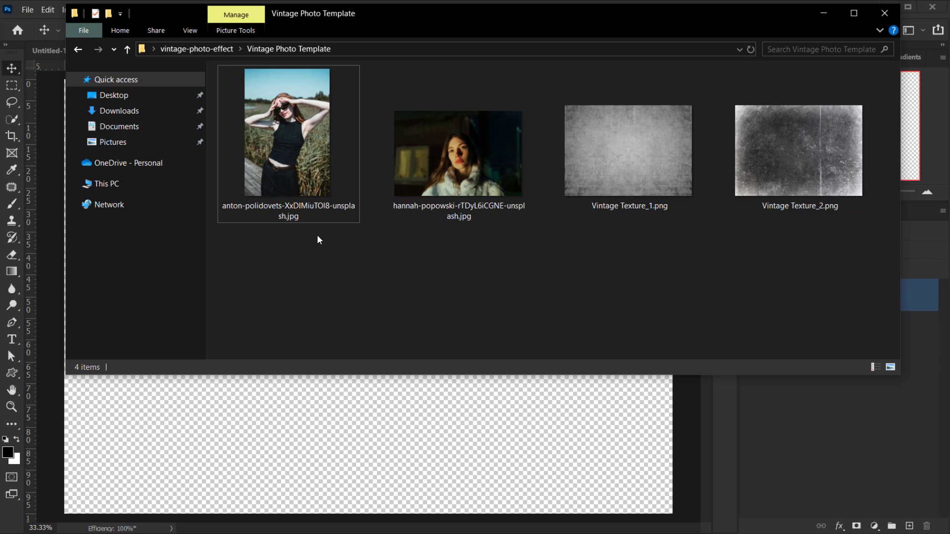
left_click_drag(287, 149, 373, 428)
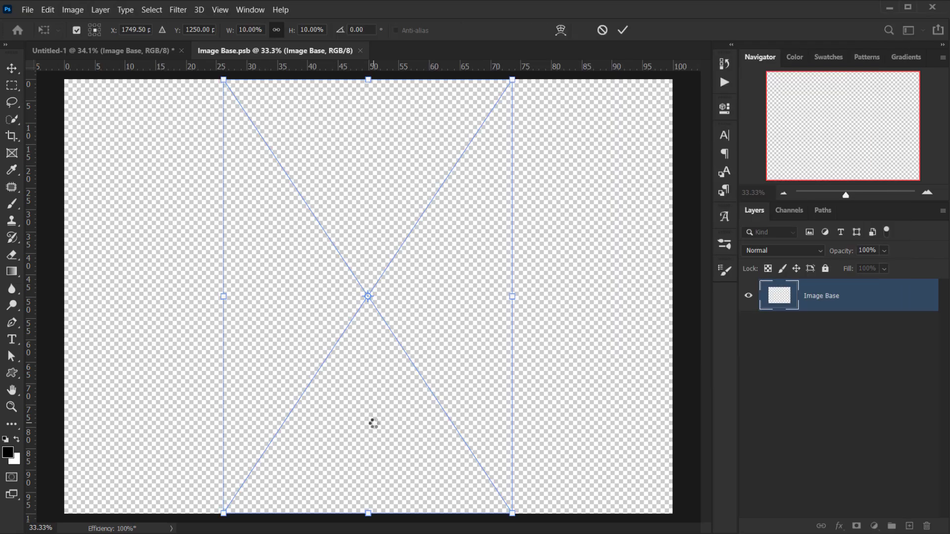
left_click_drag(292, 33, 300, 33)
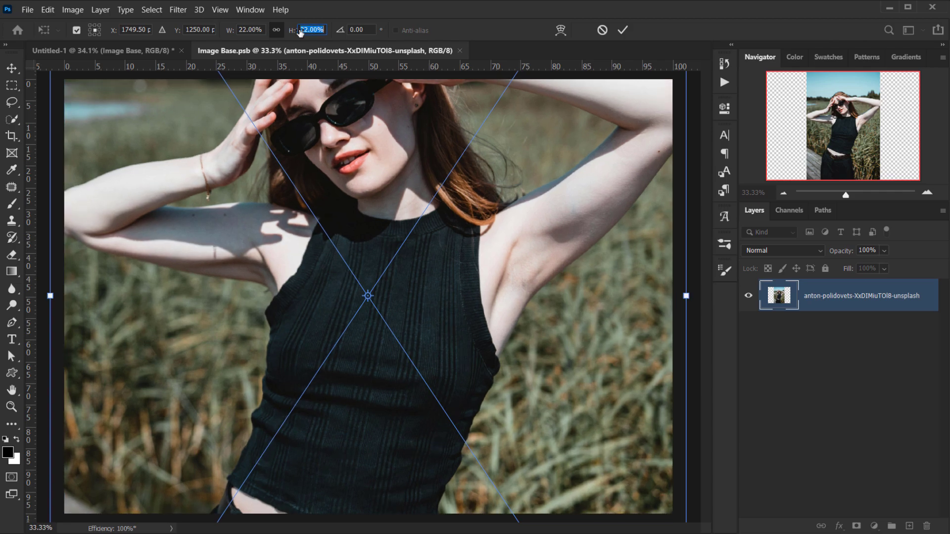
left_click_drag(371, 145, 360, 235)
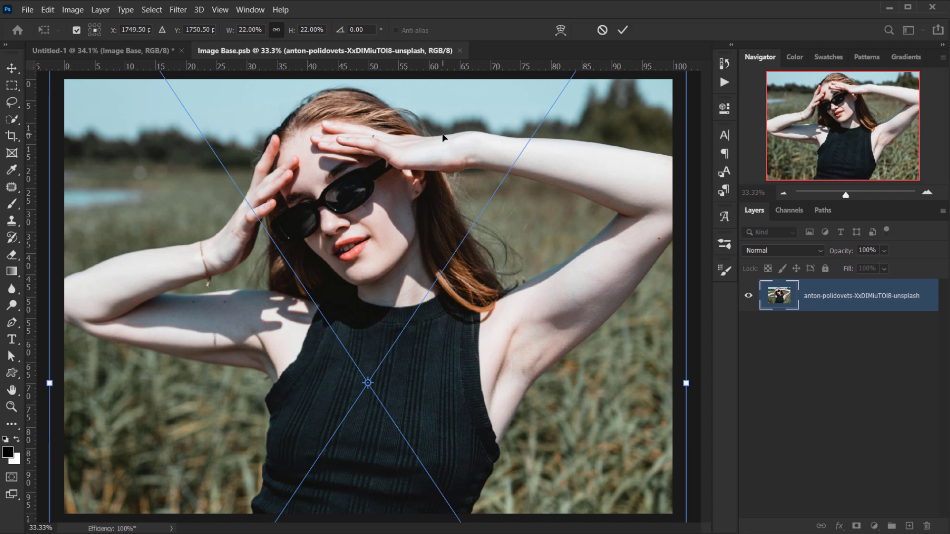
left_click_drag(448, 135, 448, 150)
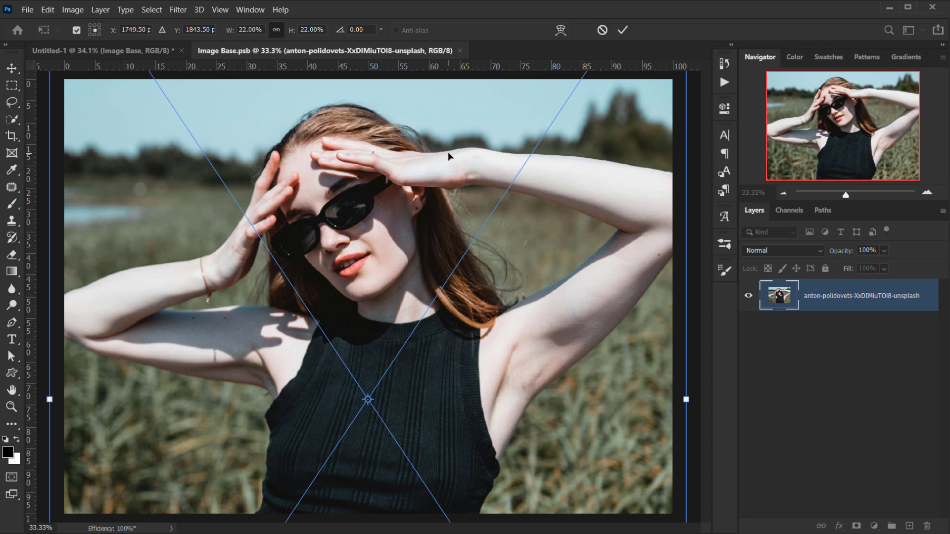
key("Return")
left_click(464, 52)
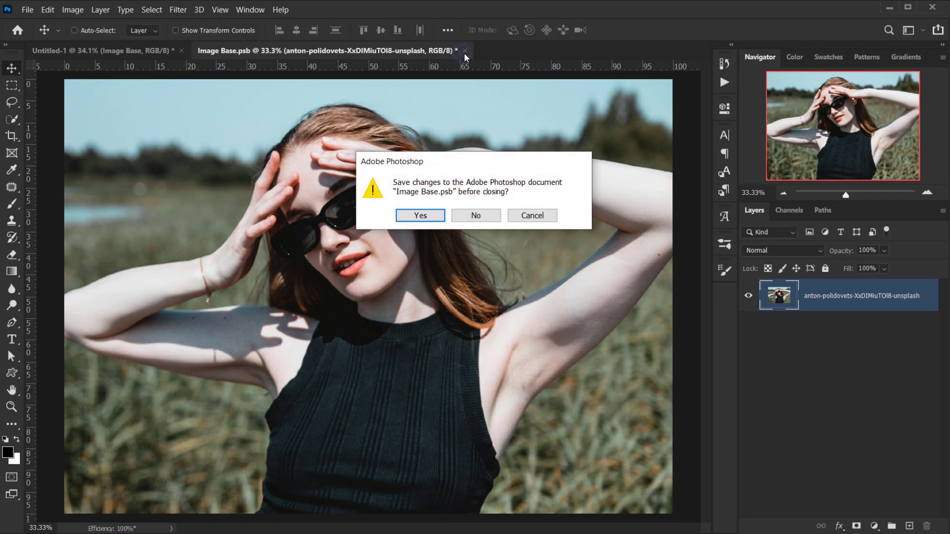
- Save the photo into Image Base and apply Shadows/Highlights with Shadows Amount 30%
left_click(422, 218)
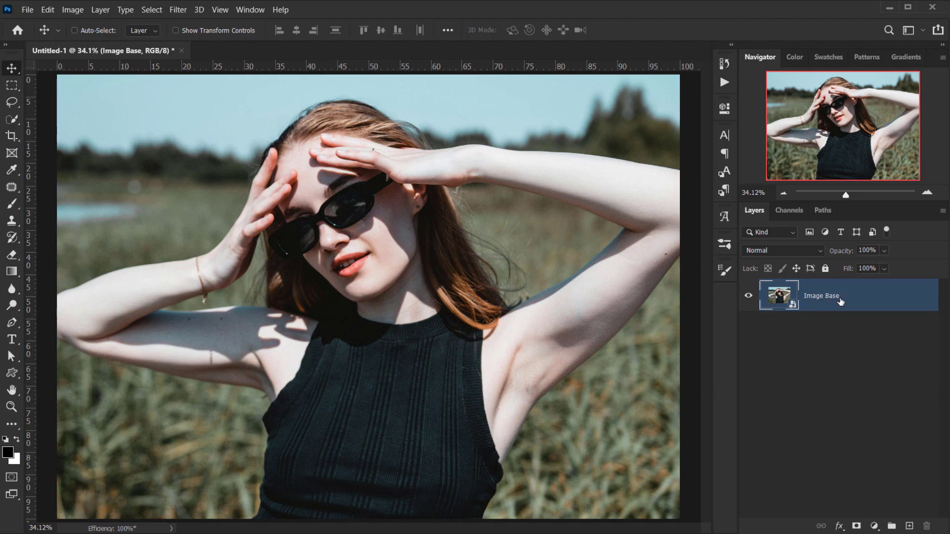
left_click(72, 9)
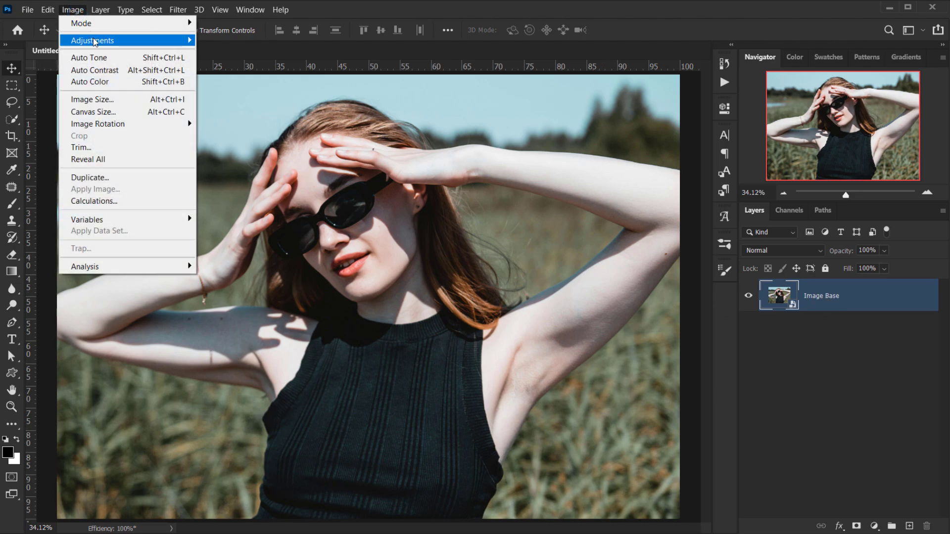
mouse_move(93, 40)
left_click(262, 249)
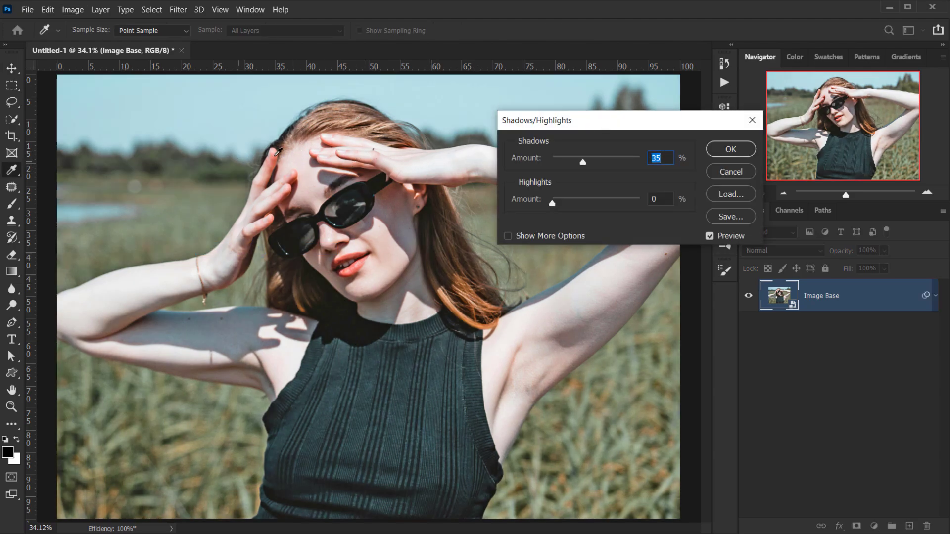
left_click_drag(581, 162, 578, 161)
double_click(658, 158)
left_click(658, 158)
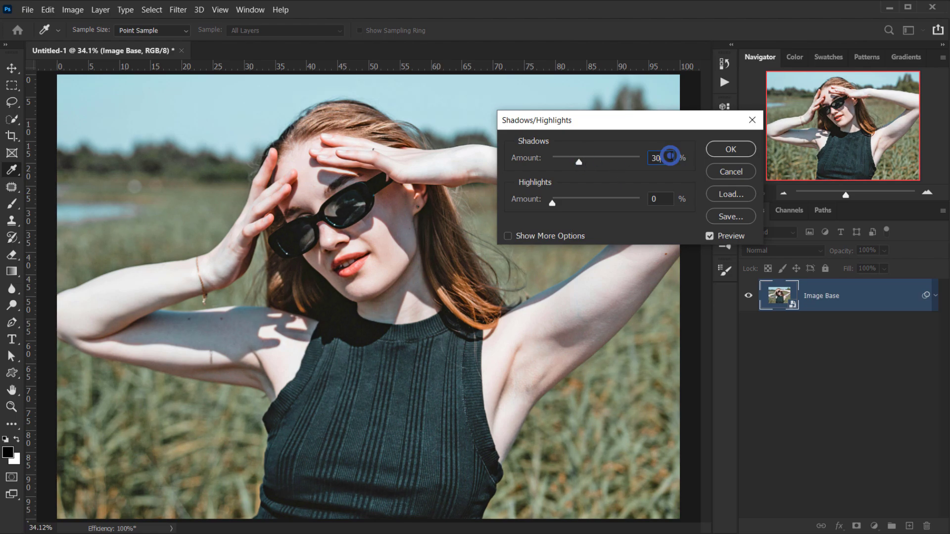
left_click(730, 149)
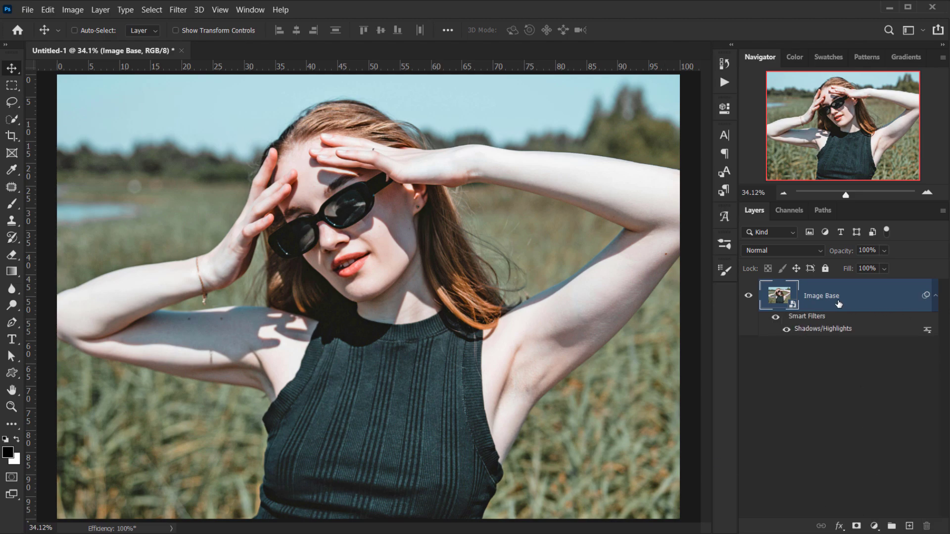
- Open the Filter Gallery, zoom the preview out, and choose Artistic > Film Grain
left_click(178, 11)
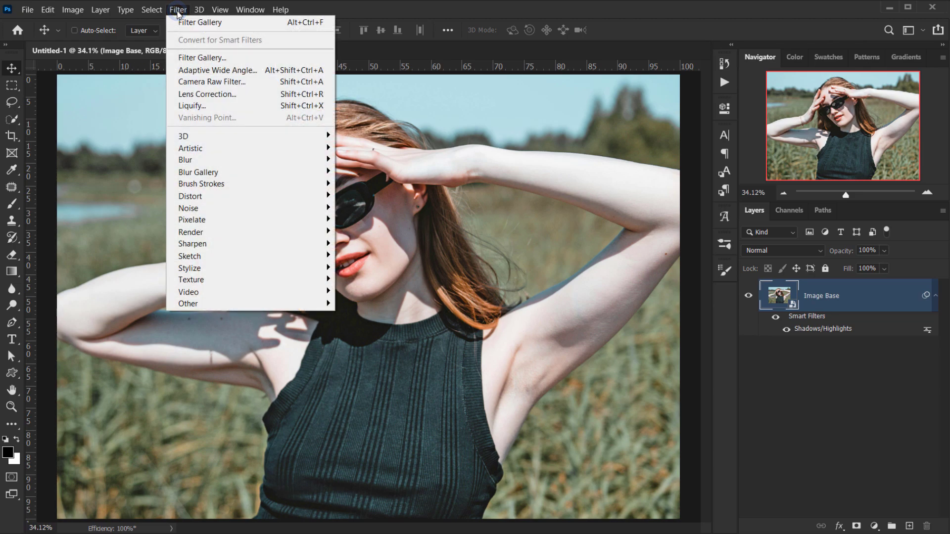
left_click(202, 57)
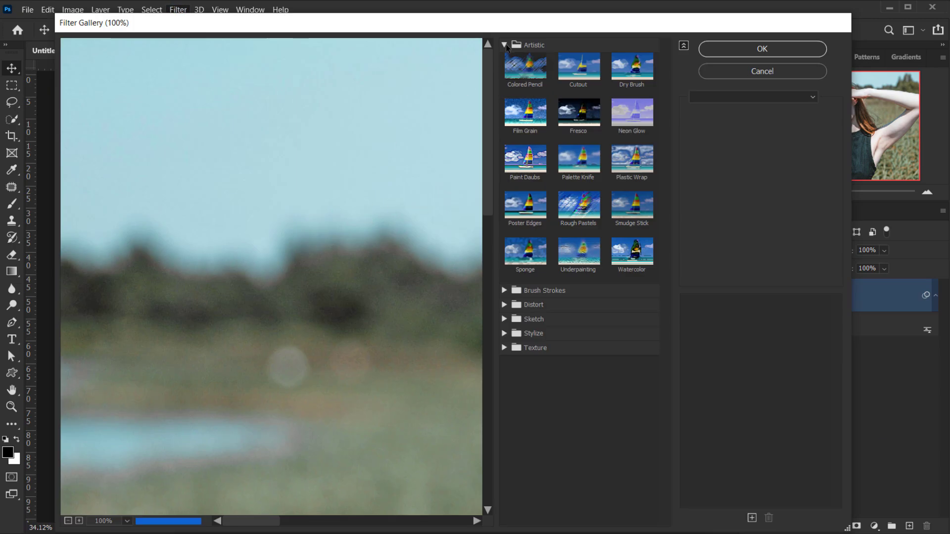
left_click(504, 44)
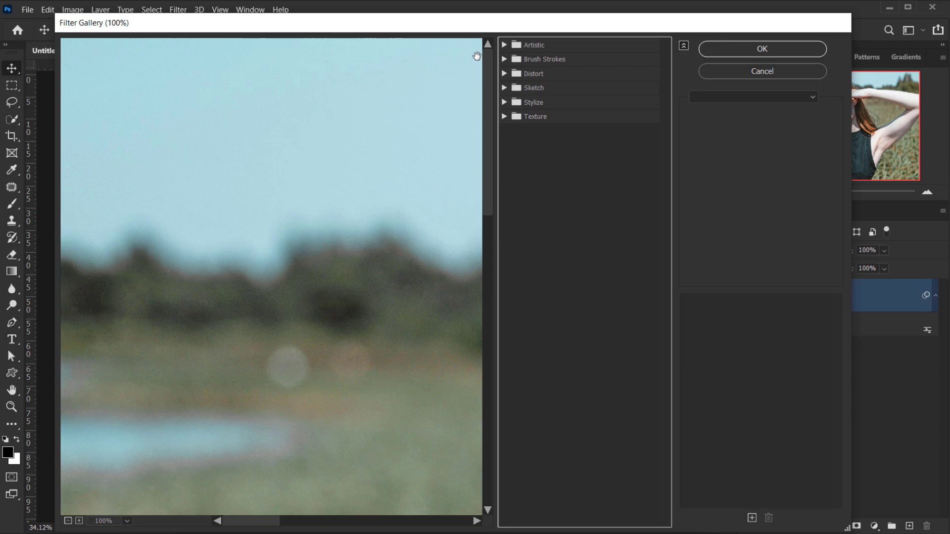
left_click(68, 521)
left_click(68, 521)
left_click(68, 521)
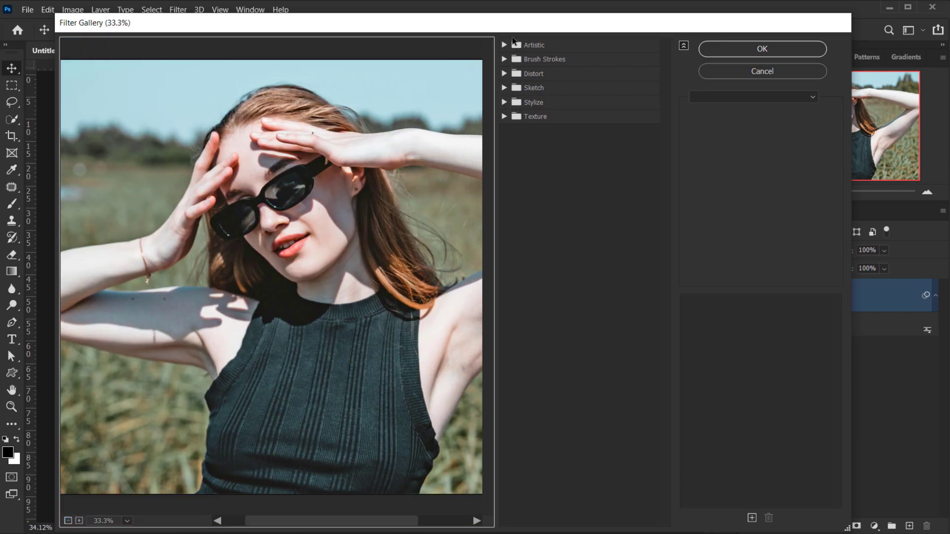
left_click(515, 43)
left_click(526, 127)
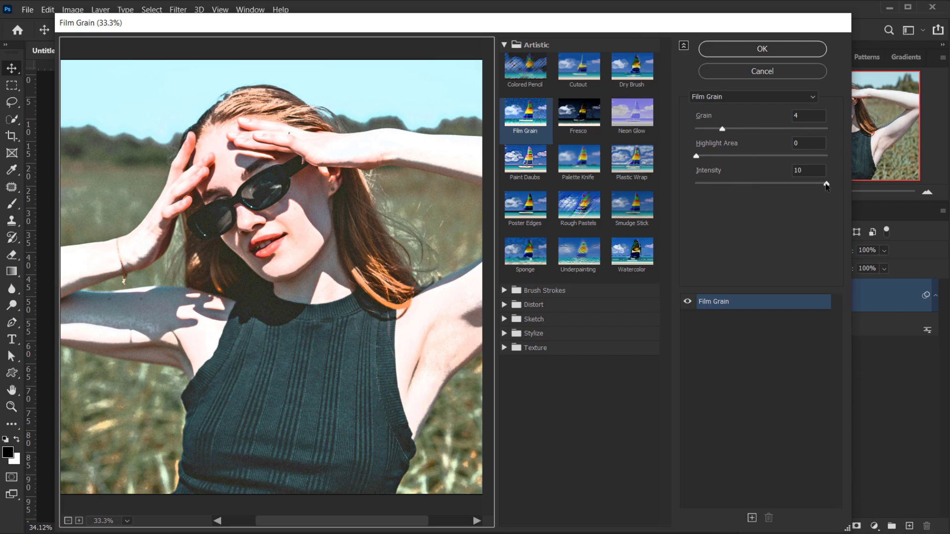
- Set Film Grain to Grain 7, Highlight Area 12, Intensity 1 and apply it
left_click_drag(826, 184, 713, 184)
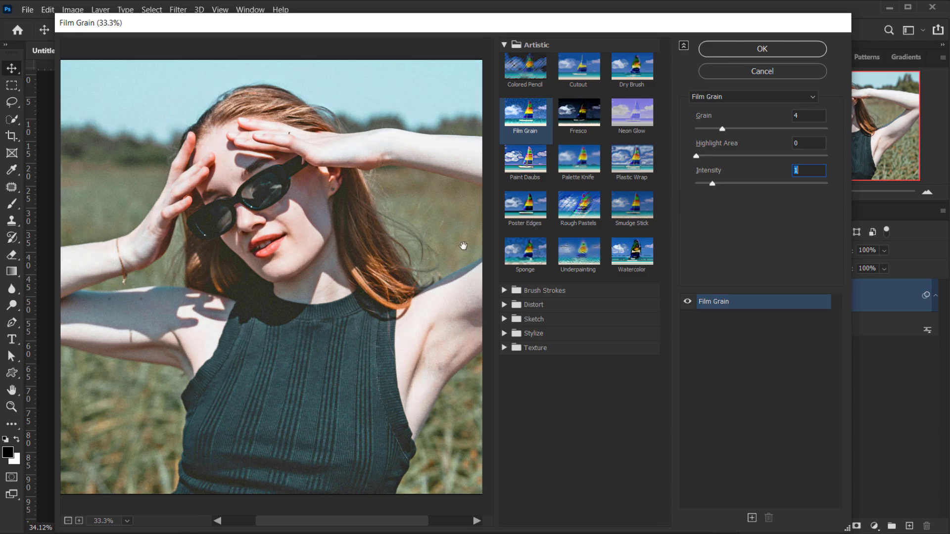
left_click_drag(414, 215, 376, 235)
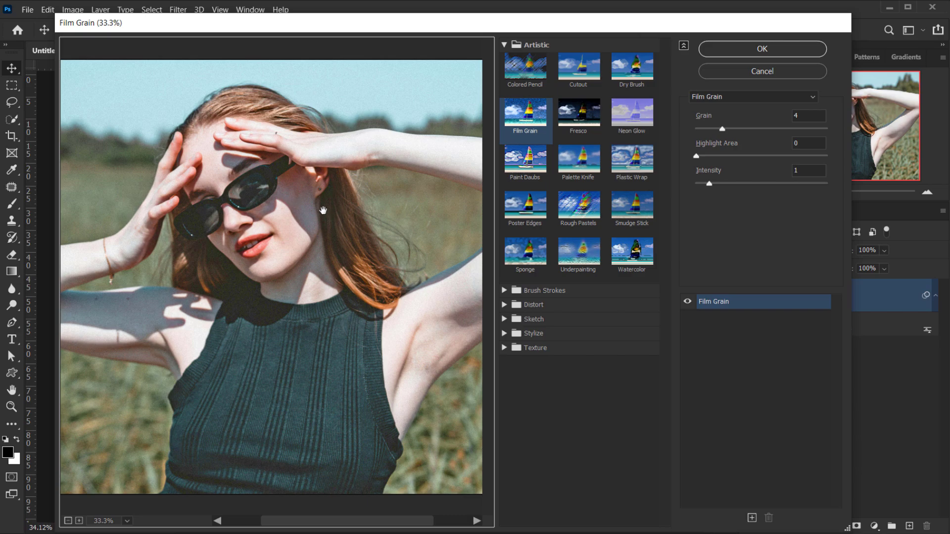
left_click_drag(723, 130, 747, 130)
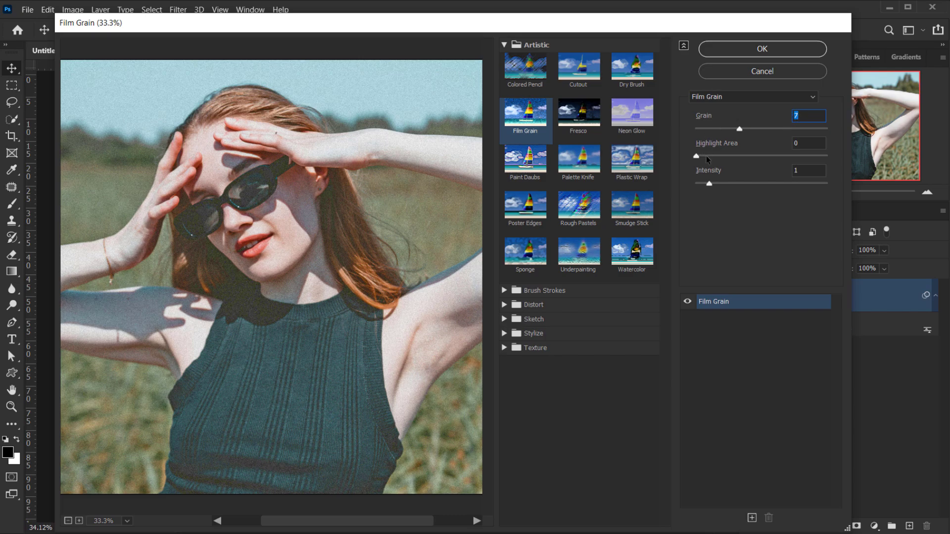
left_click_drag(697, 157, 770, 153)
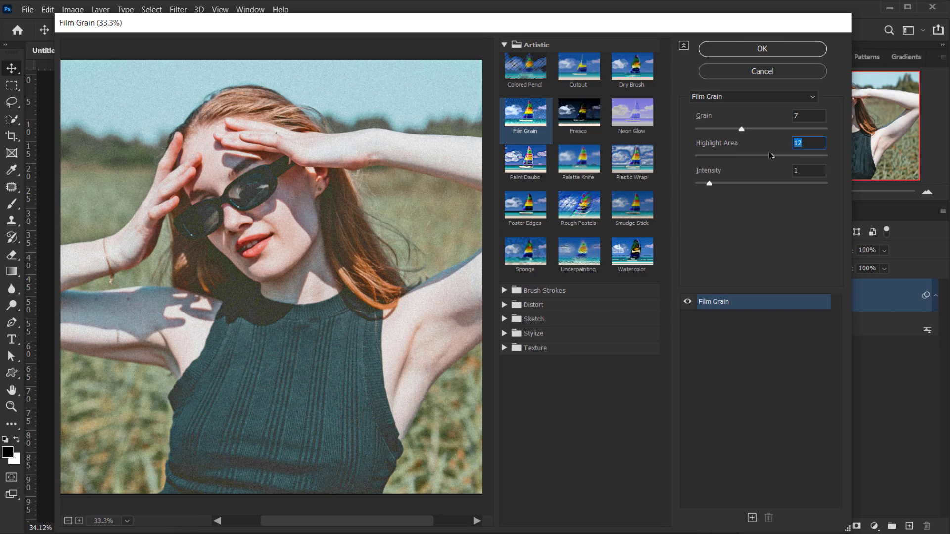
mouse_move(292, 193)
left_mouse_down()
mouse_move(267, 203)
mouse_move(289, 201)
left_mouse_up()
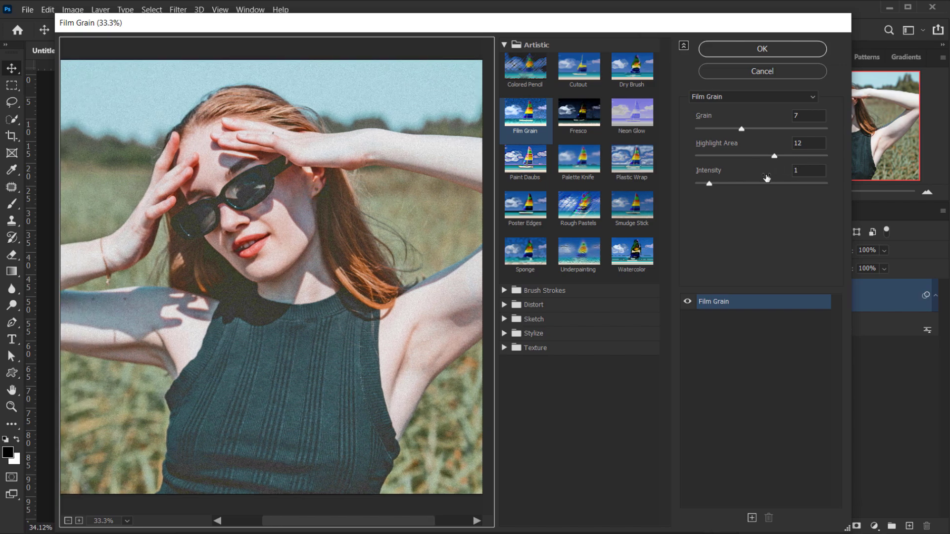
left_click(804, 171)
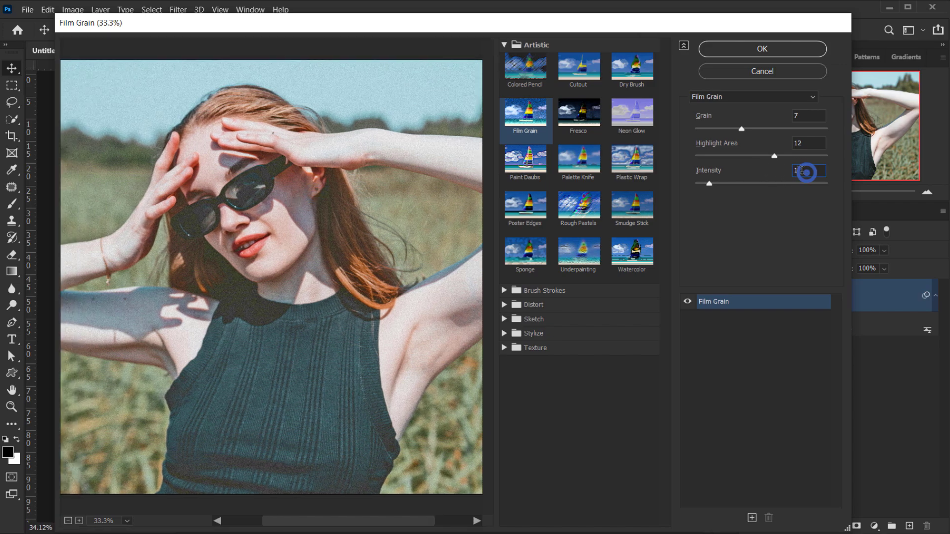
left_click(761, 50)
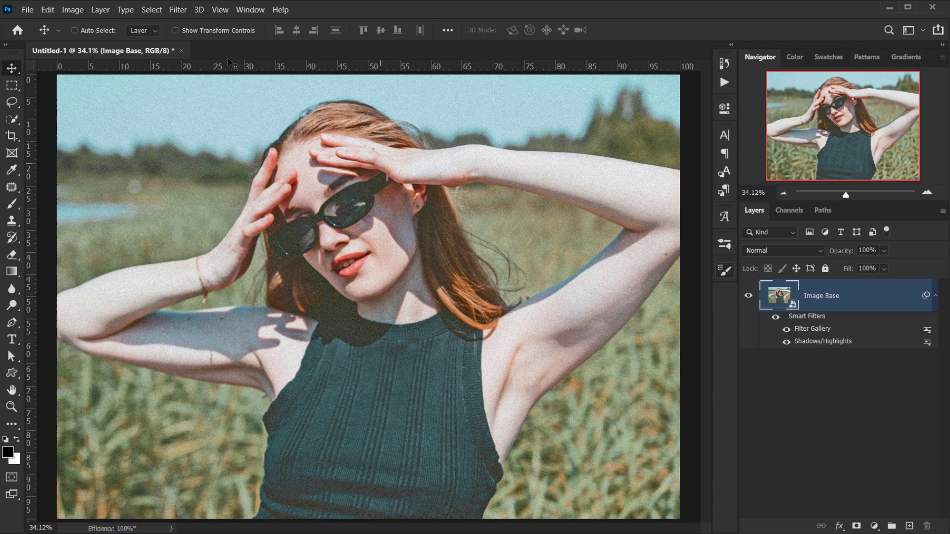
- Open Pixelate > Color Halftone, reset to defaults, and set Max. Radius to 6 pixels
left_click(180, 12)
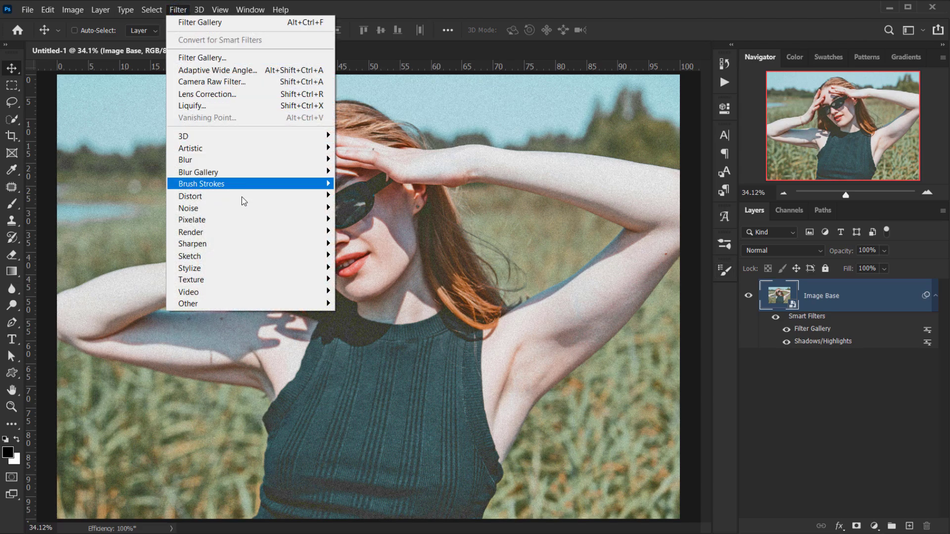
mouse_move(237, 221)
left_click(363, 219)
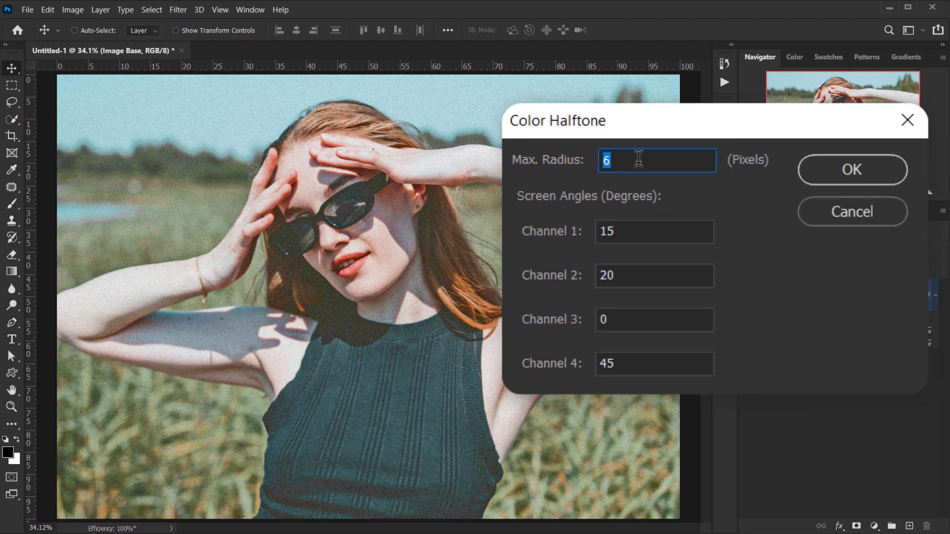
key("alt")
left_click(854, 202, "alt")
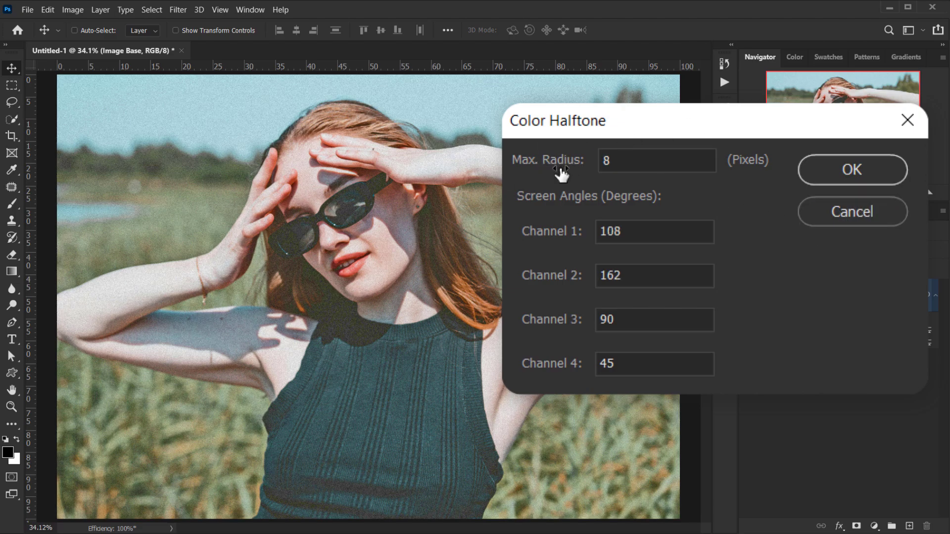
left_click(643, 159)
type("6")
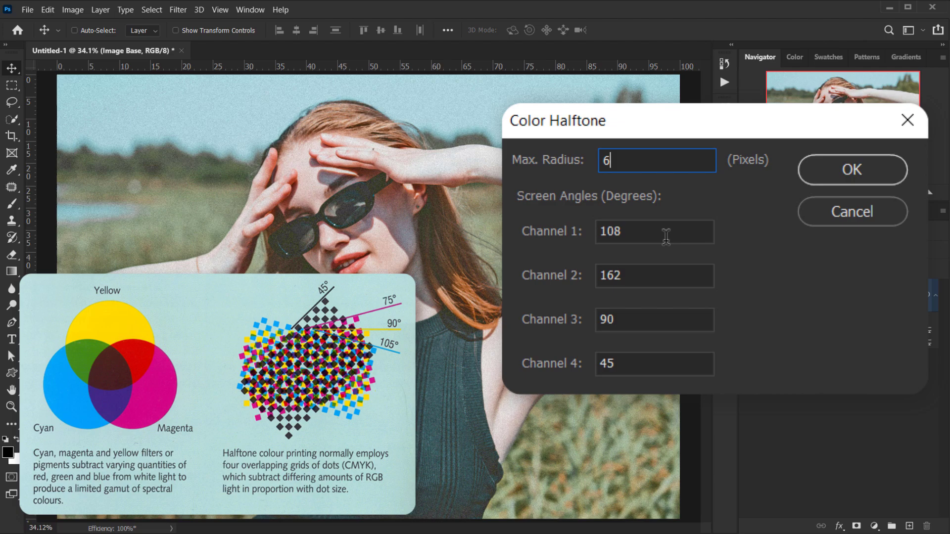
- Set the Channel 1–3 screen angles to 15, 25 and 0, leaving Channel 4 at 45
left_click(622, 232)
double_click(621, 232)
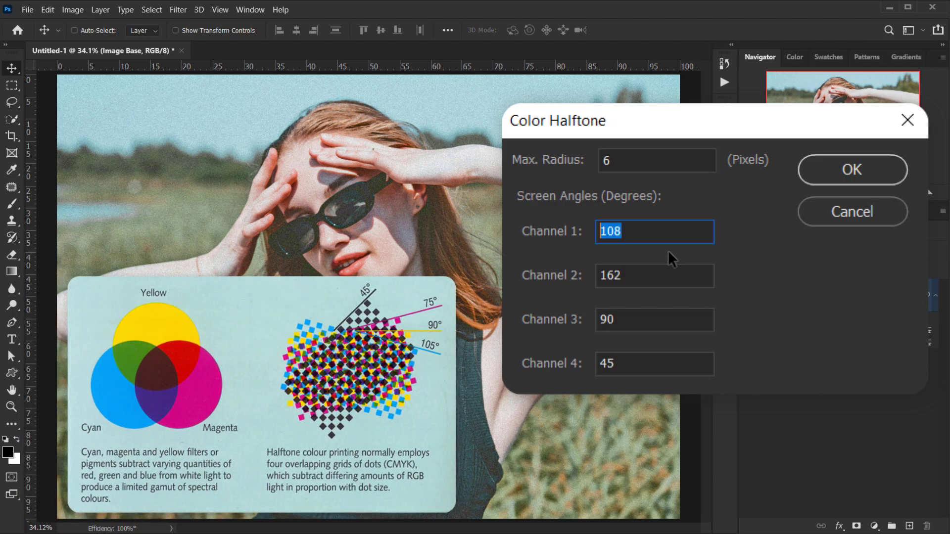
type("15")
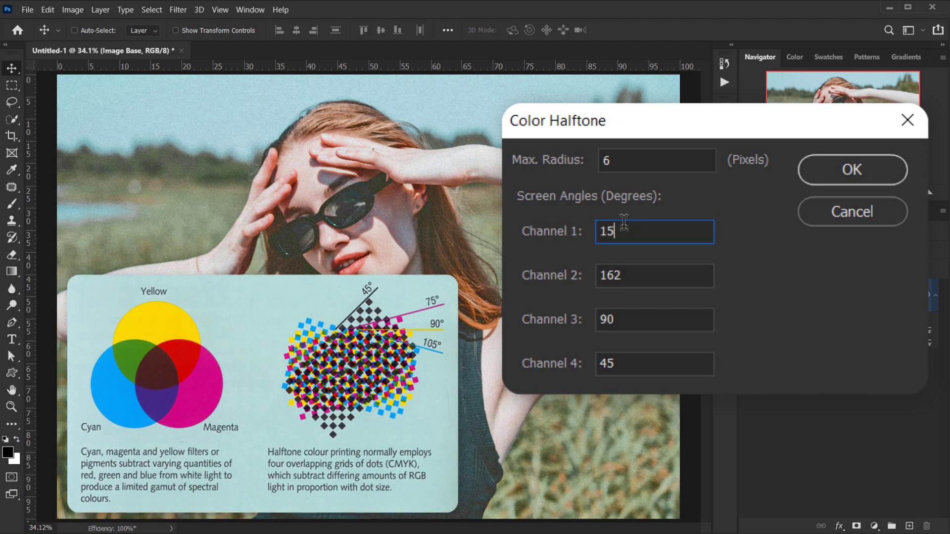
double_click(624, 231)
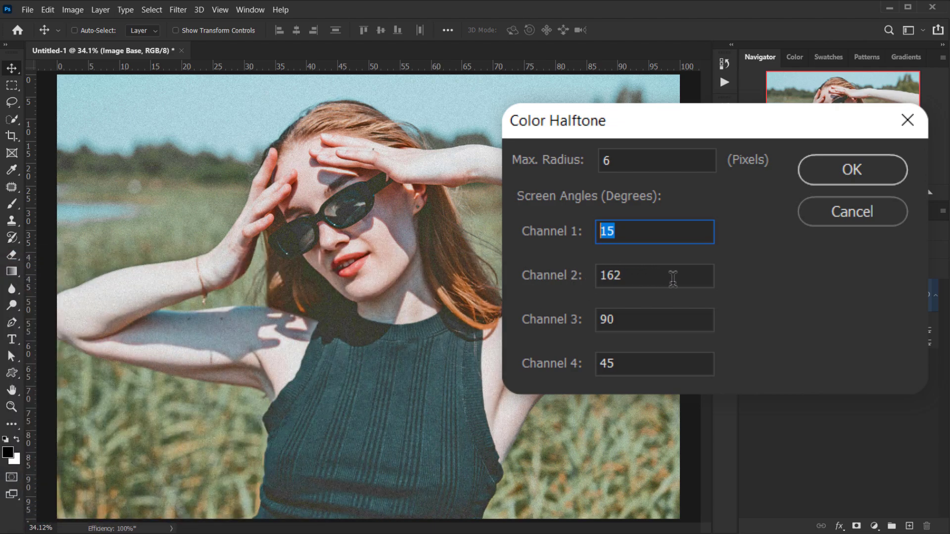
key("Tab")
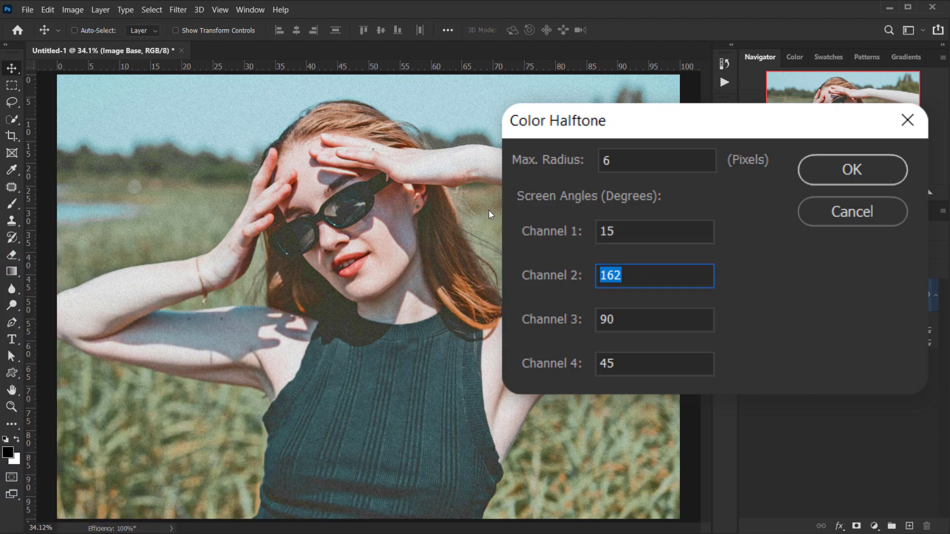
type("25")
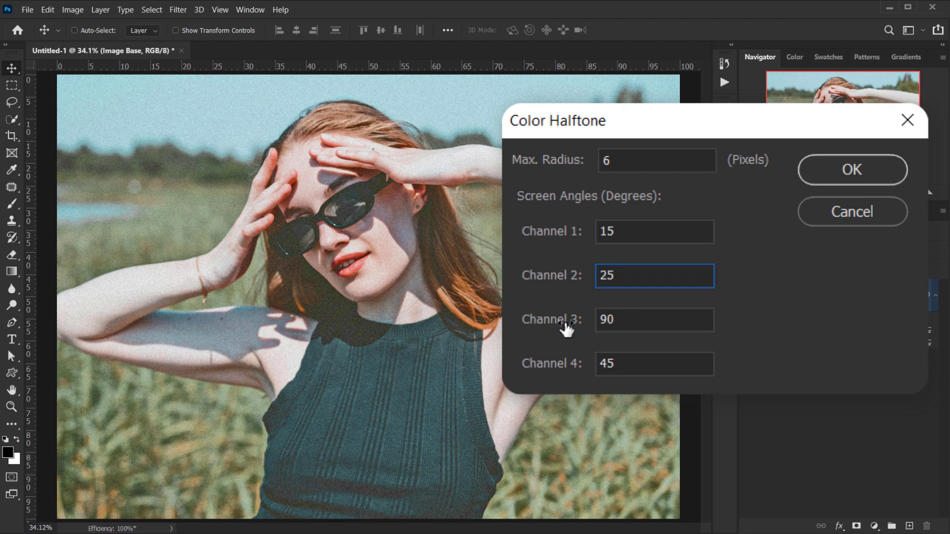
left_click(617, 319)
key("ctrl+a")
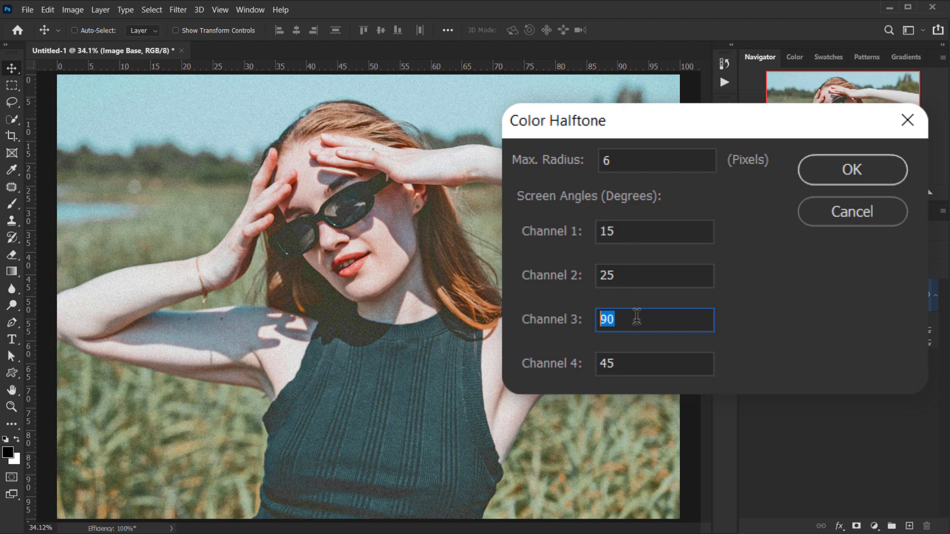
type("0")
key("Tab")
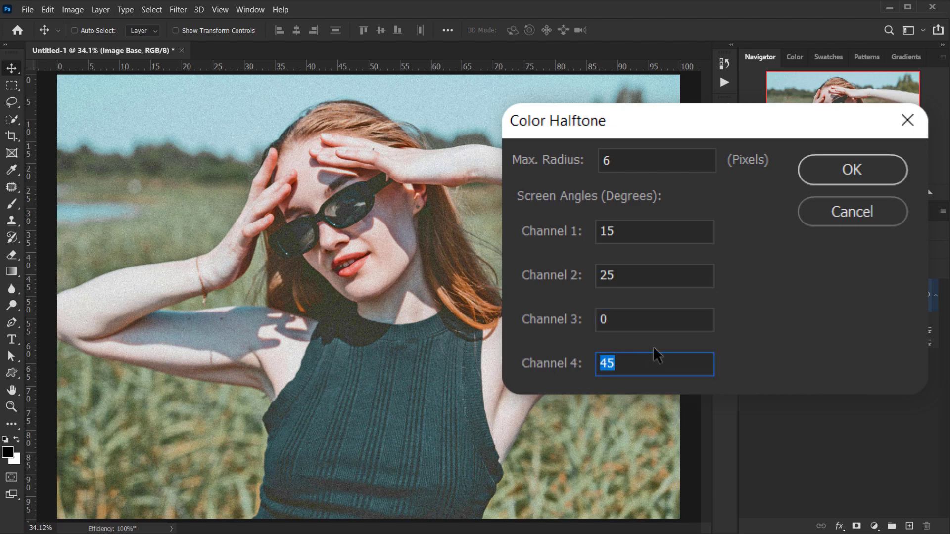
left_click(742, 161)
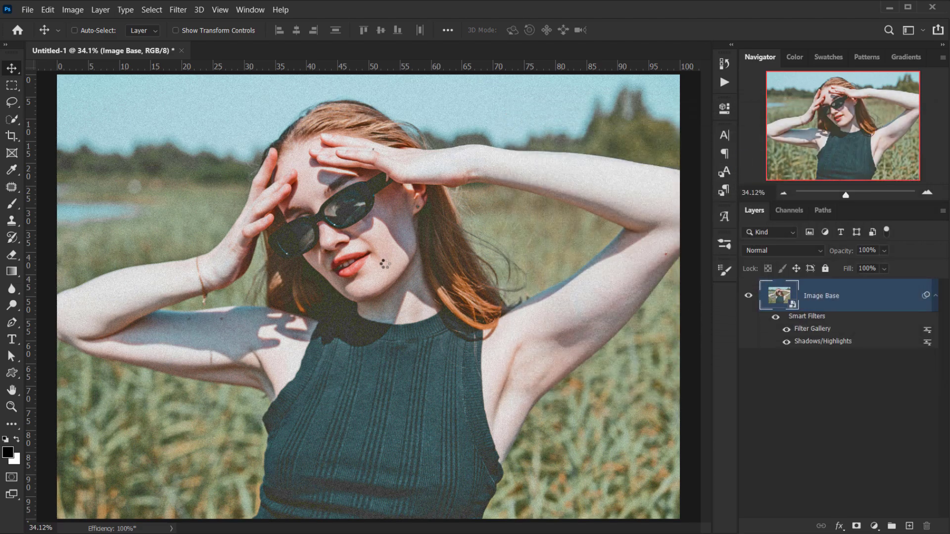
scroll(381, 238, "up", 2)
scroll(381, 237, "up", 6)
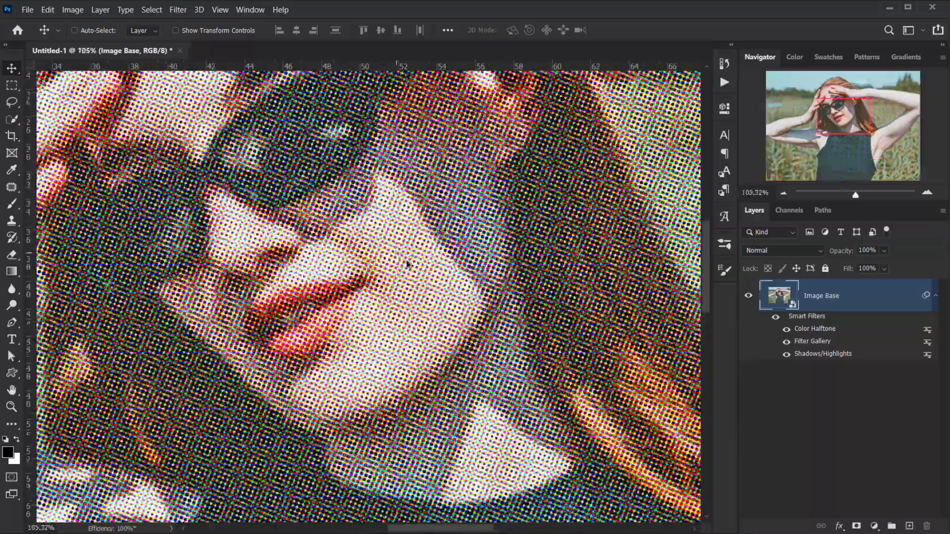
scroll(406, 231, "down", 3)
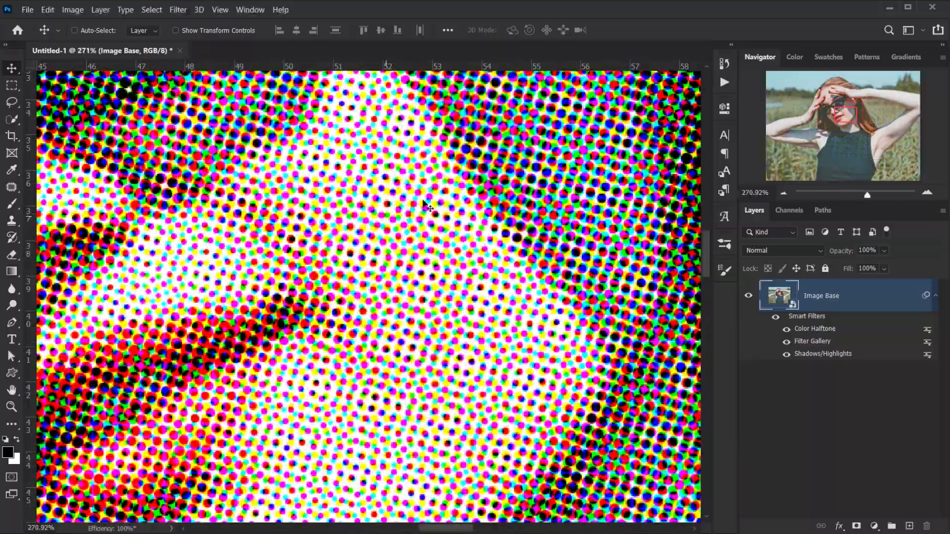
scroll(499, 250, "up", 4)
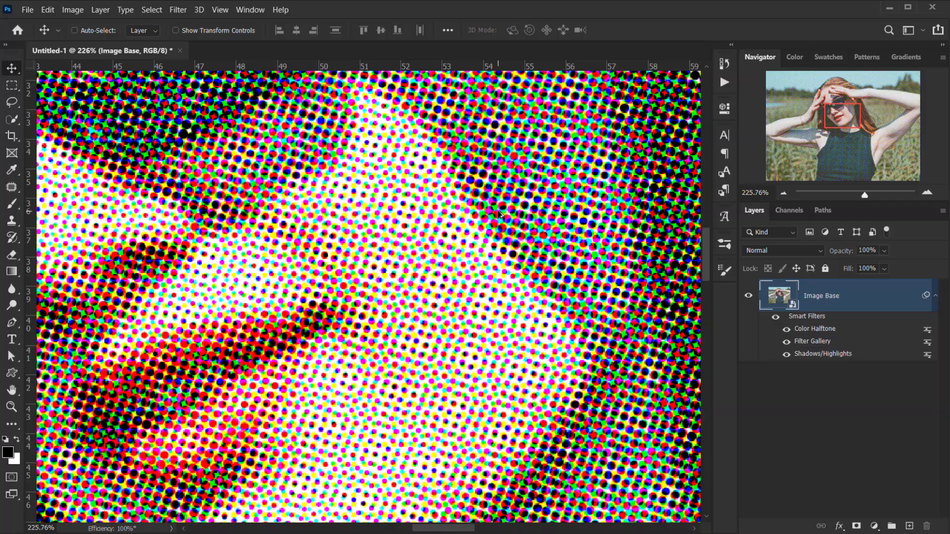
scroll(455, 238, "down", 4)
scroll(437, 260, "down", 5)
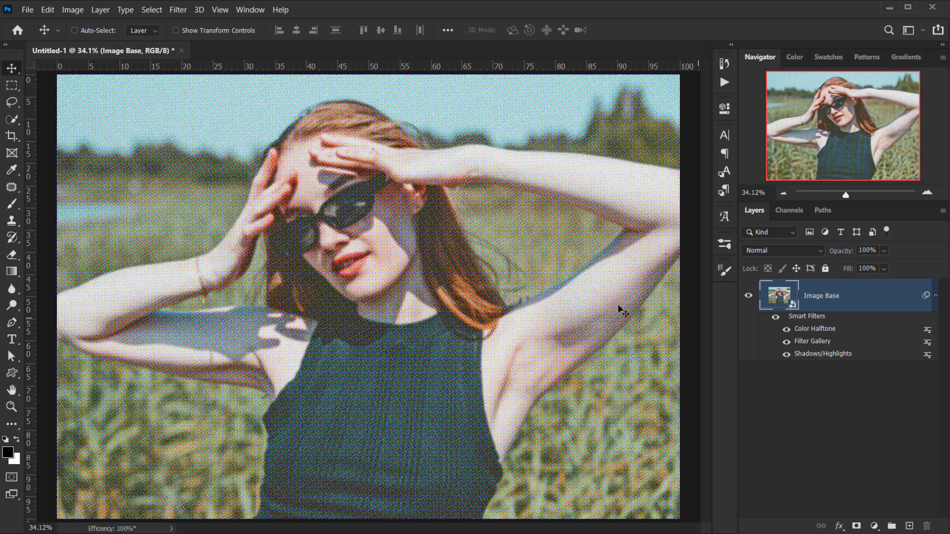
key("ctrl")
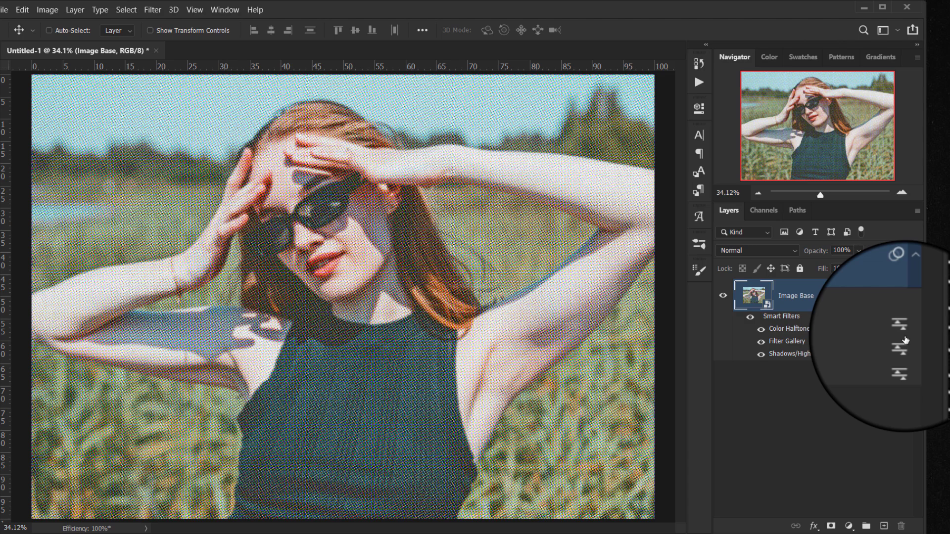
- Blend the Color Halftone filter in Soft Light at 70% opacity and inspect the face
left_click(904, 330)
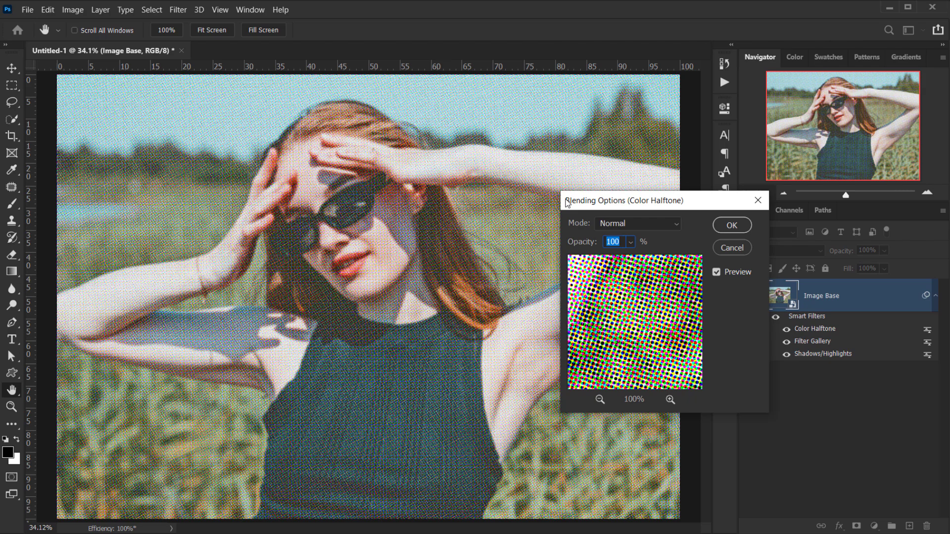
left_click(618, 224)
left_click(625, 375)
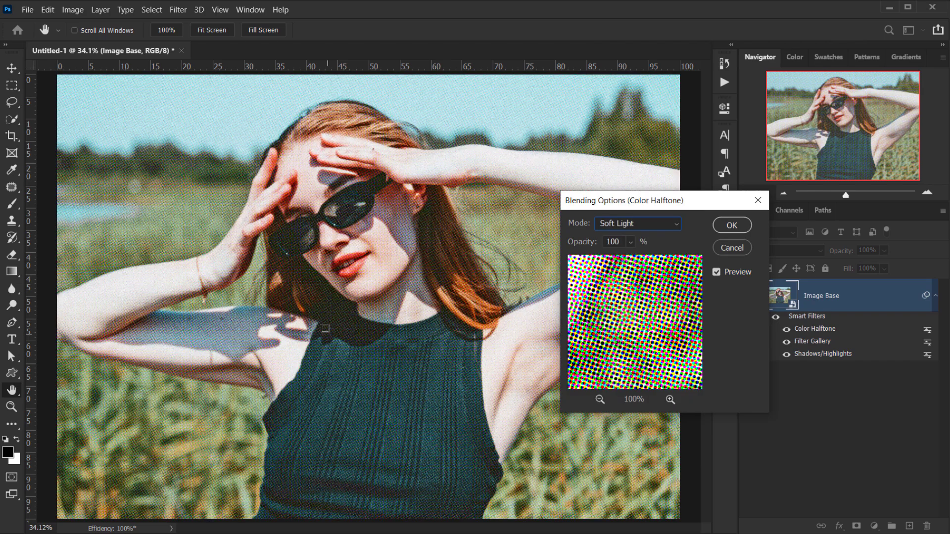
double_click(622, 241)
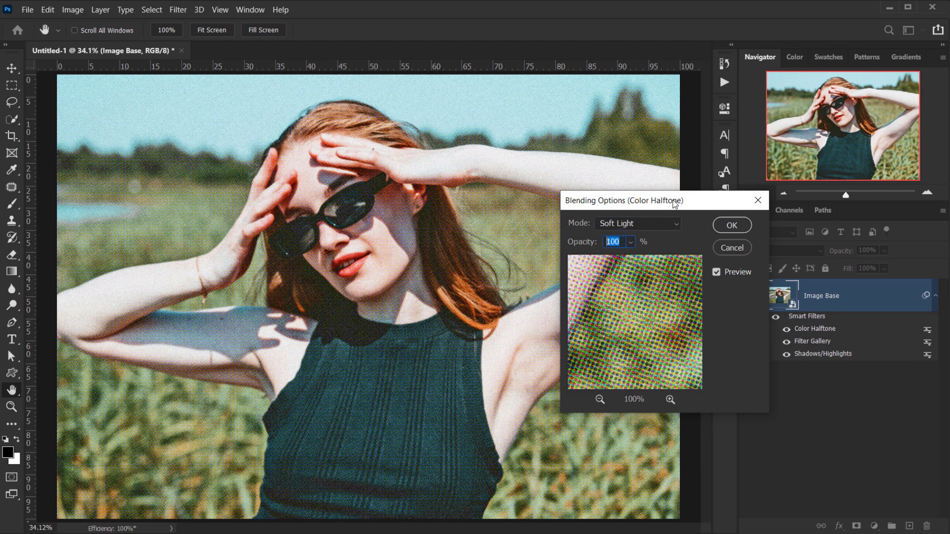
type("70")
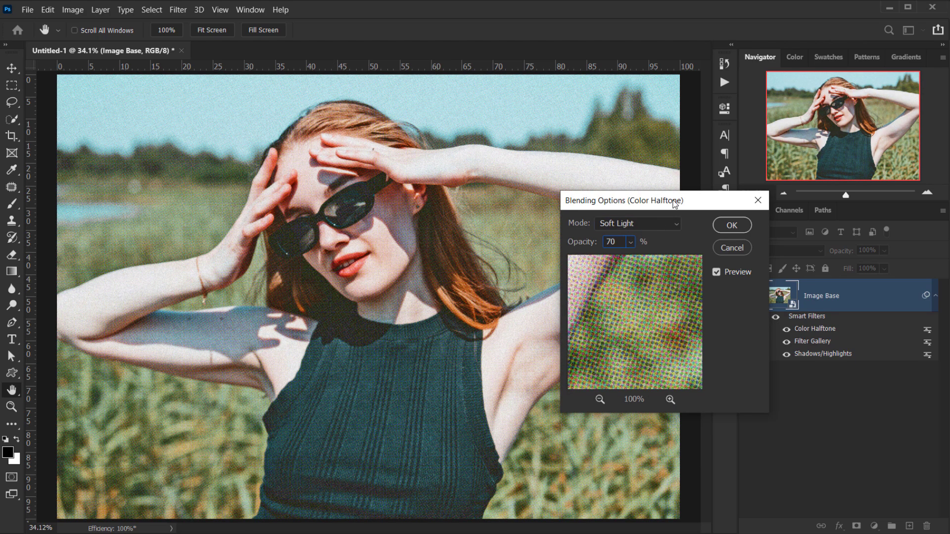
left_click(731, 225)
key("v")
scroll(396, 258, "up", 3)
scroll(396, 258, "up", 6)
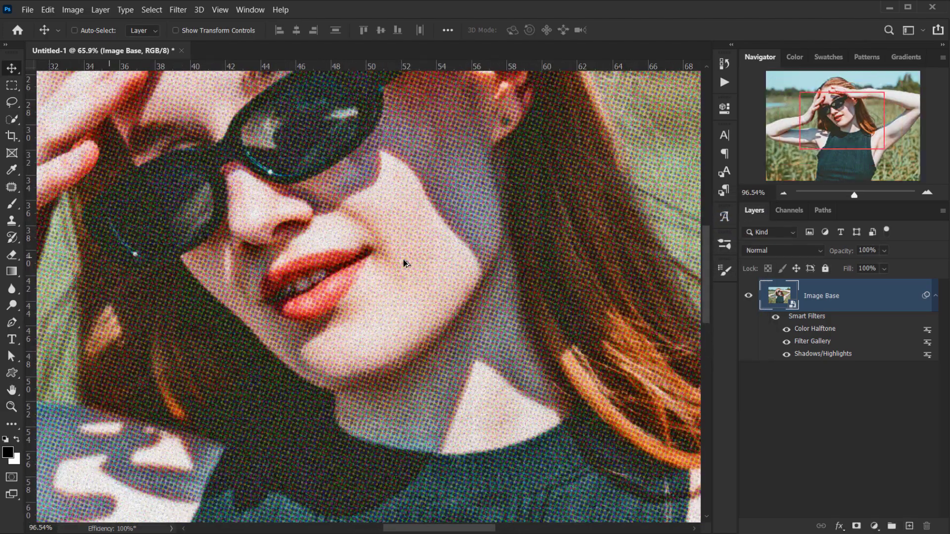
scroll(356, 224, "down", 4)
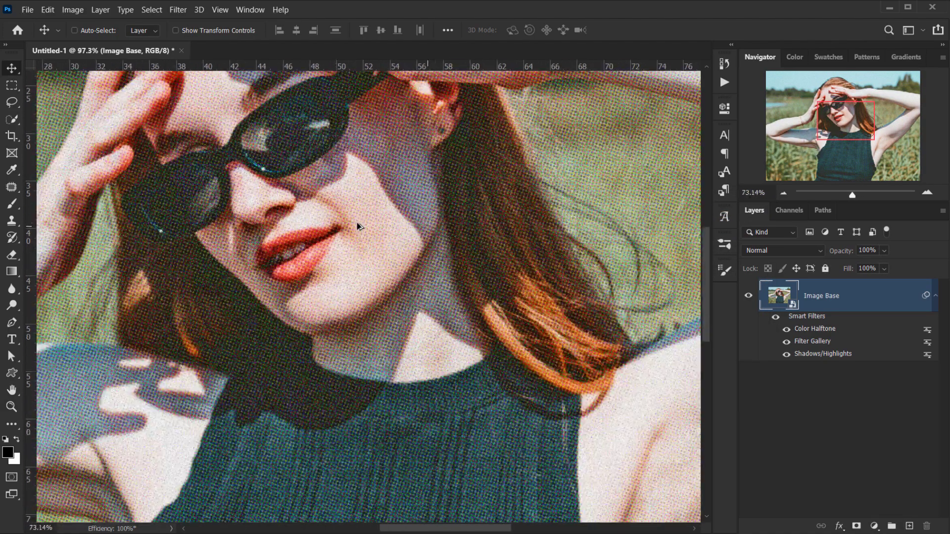
key("ctrl+0")
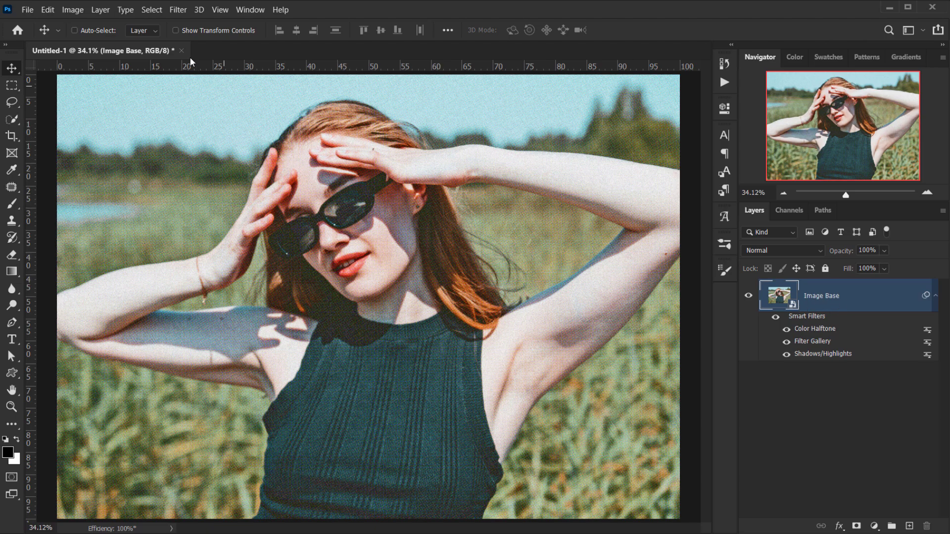
- Add a Sharpen > Unsharp Mask filter with a 5-pixel radius
left_click(178, 10)
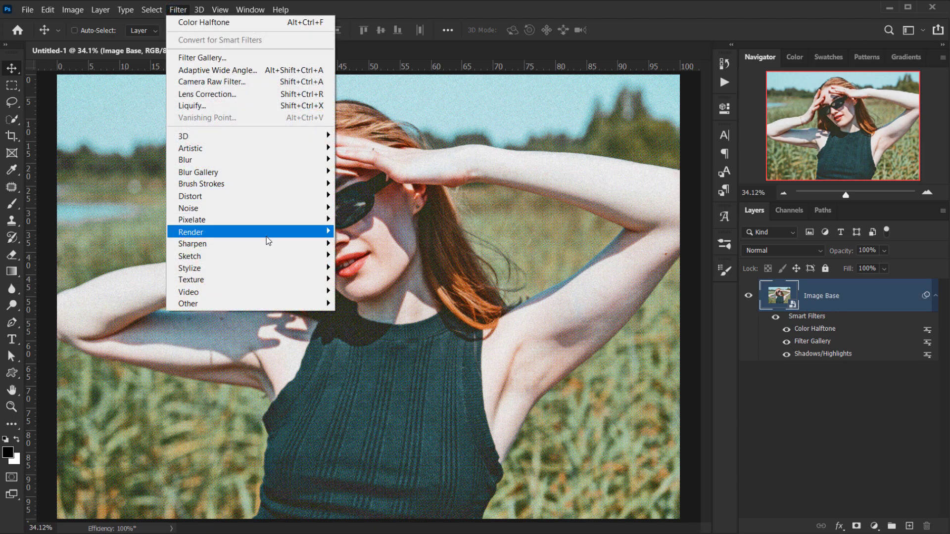
mouse_move(267, 244)
left_click(394, 302)
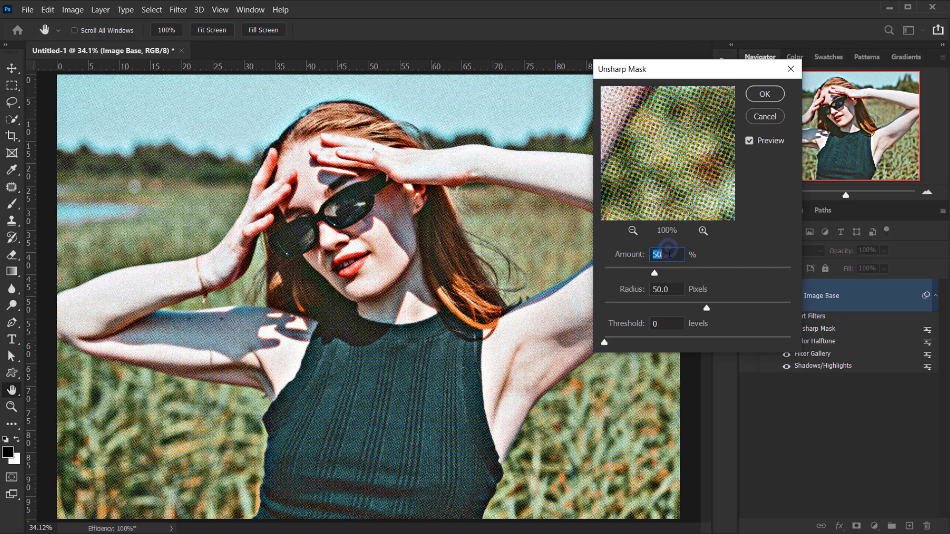
left_click(672, 254)
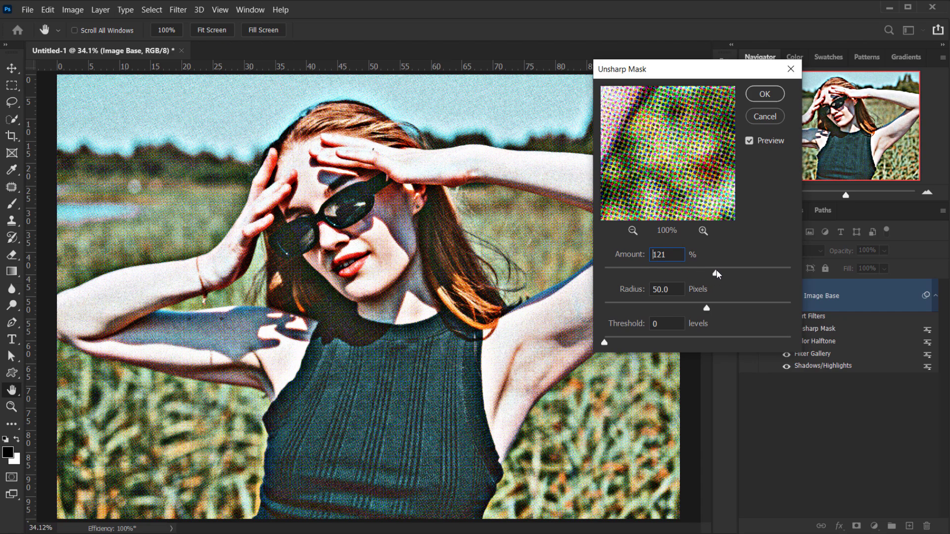
left_click_drag(717, 271, 714, 272)
left_click(675, 290)
type("5")
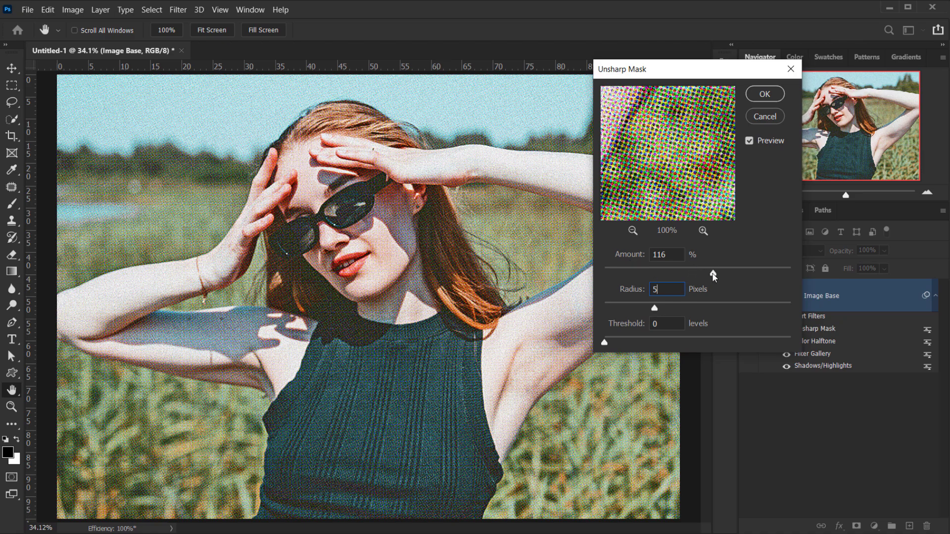
- Settle the sharpening Amount near 120% (118%) by comparing previews, then apply it
left_click_drag(712, 273, 725, 276)
type("140")
left_click(749, 141)
left_click_drag(713, 272, 717, 272)
left_click(749, 143)
left_click(750, 144)
left_click(765, 94)
scroll(368, 293, "up", 2)
scroll(369, 293, "down", 1)
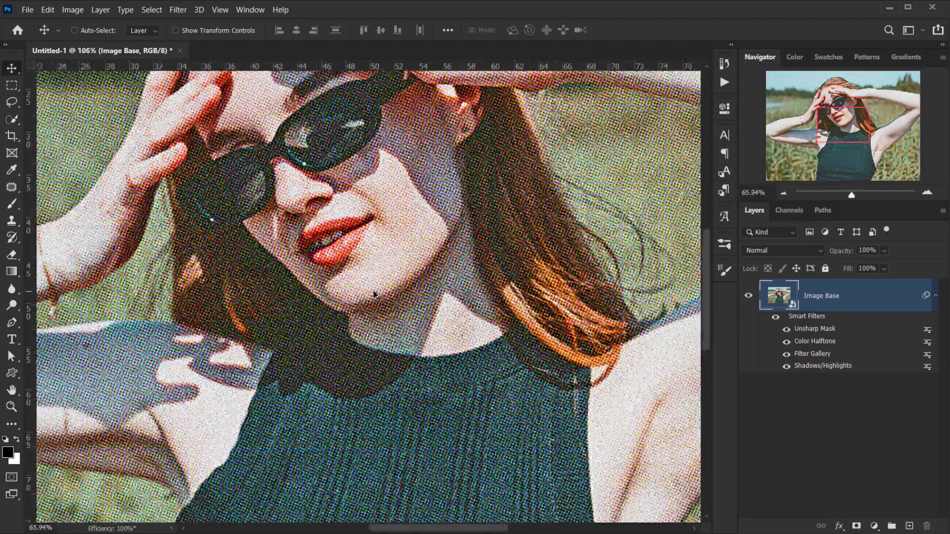
- Revise the Unsharp Mask smart filter to Amount 100%, Radius 4.0 pixels, Threshold 0
key("ctrl+0")
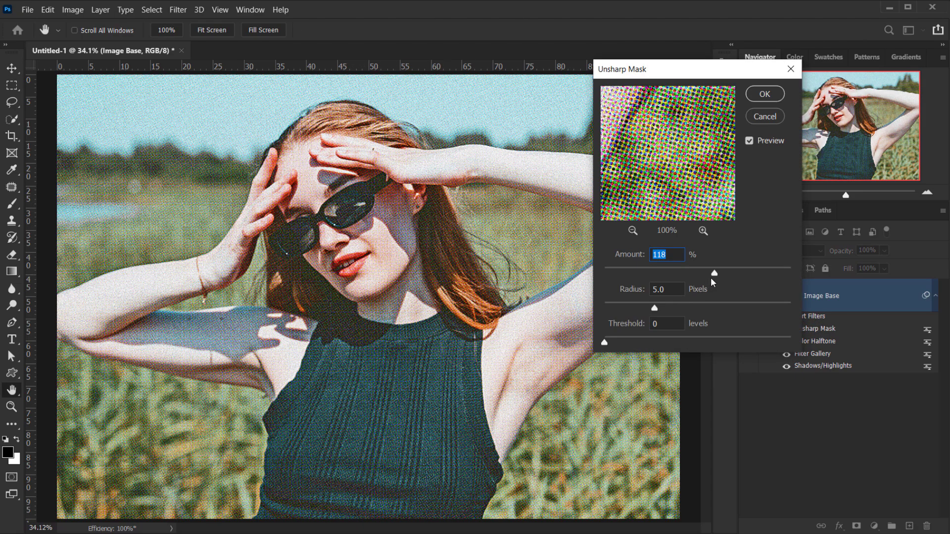
left_click_drag(713, 273, 708, 276)
left_click(652, 306)
left_click_drag(645, 308, 646, 308)
left_click(765, 97)
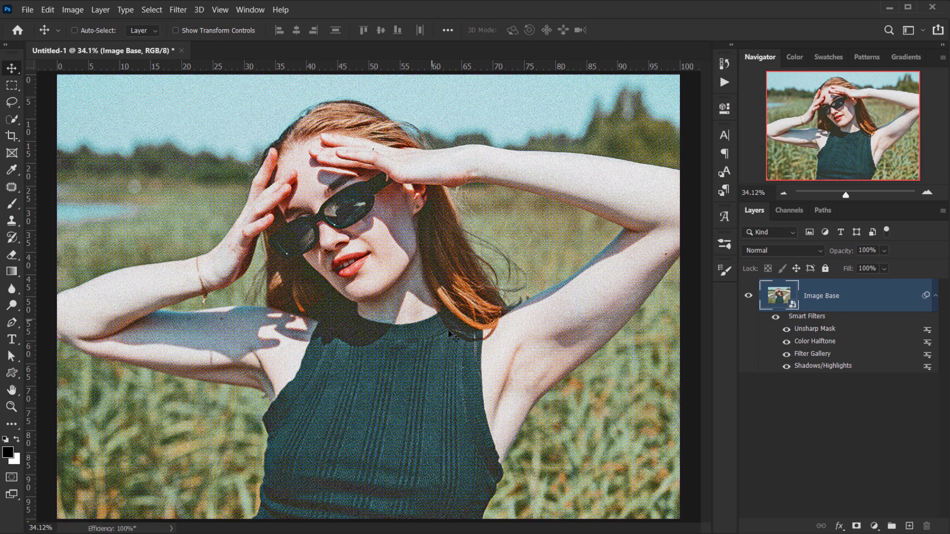
- Place Vintage Texture_1 over the photo in Overlay blend mode
left_click(935, 295)
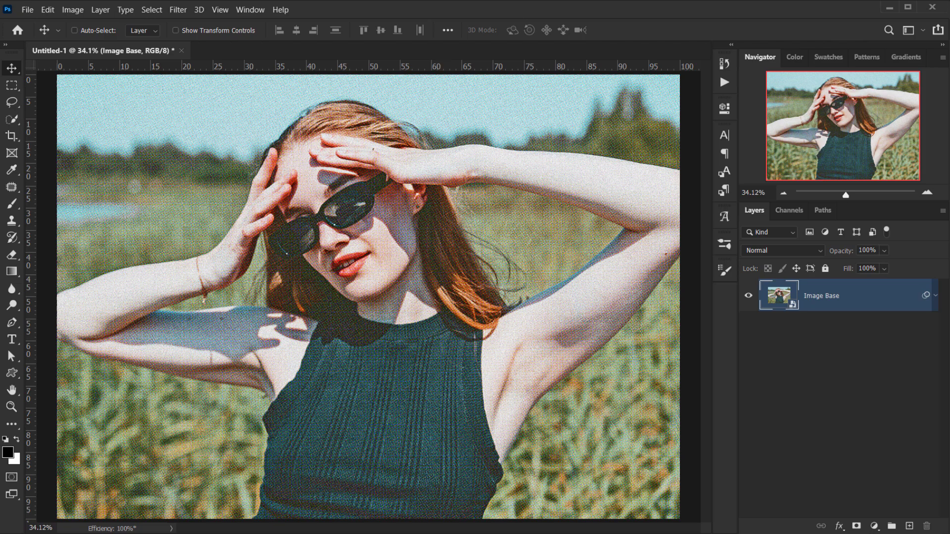
key("alt+Tab")
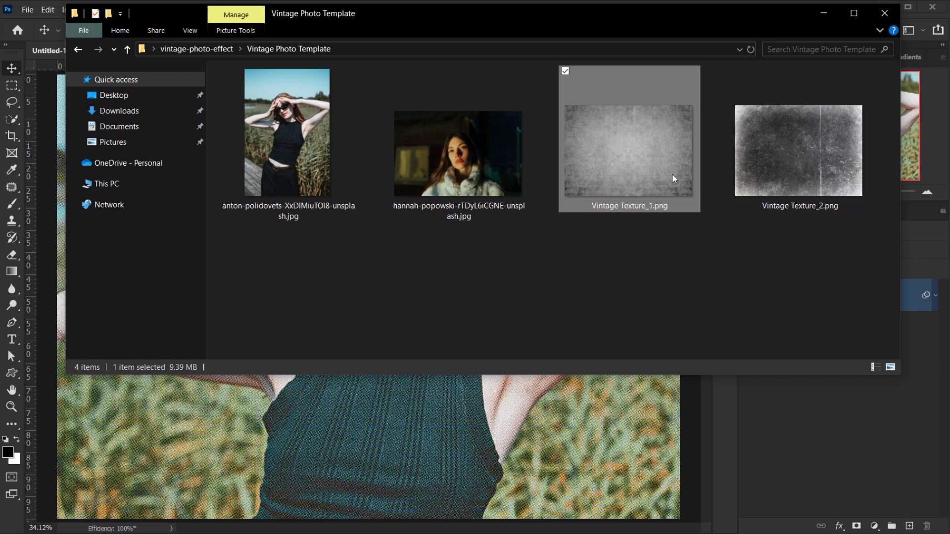
left_click_drag(627, 159, 417, 424)
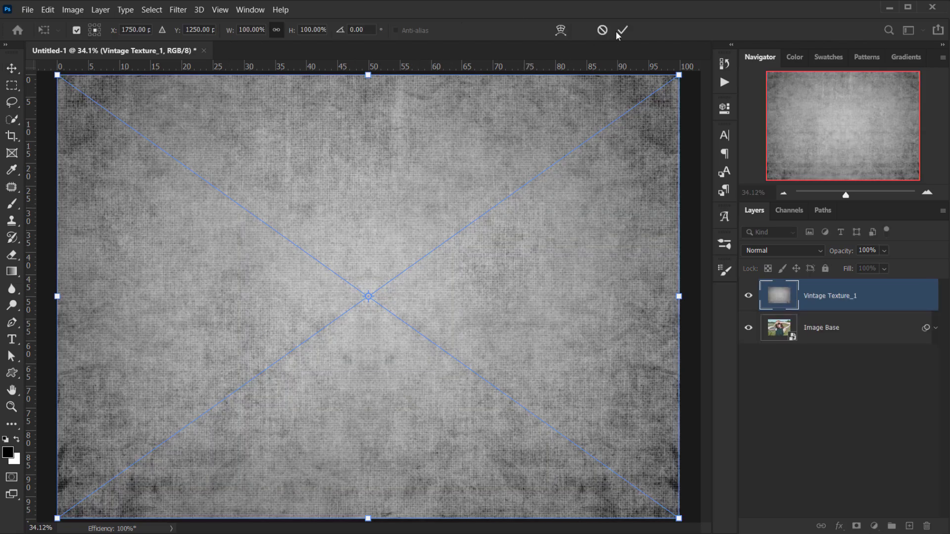
left_click(622, 31)
left_click(787, 253)
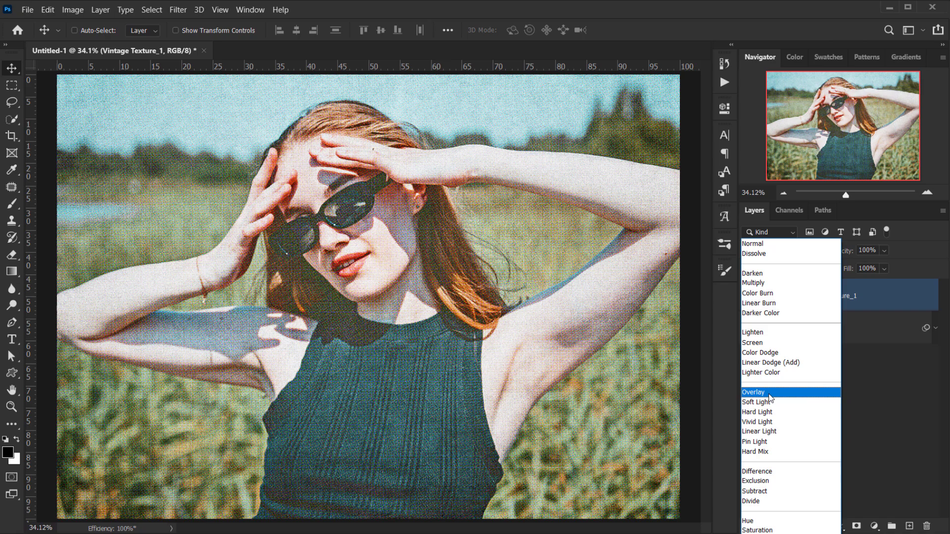
left_click(768, 393)
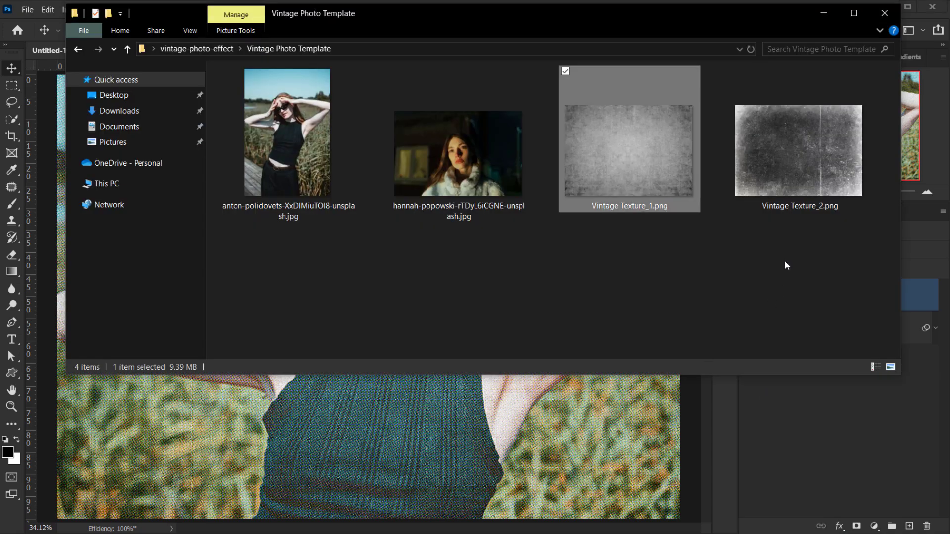
- Place Vintage Texture_2 over the photo in Soft Light blend mode
left_click(802, 180)
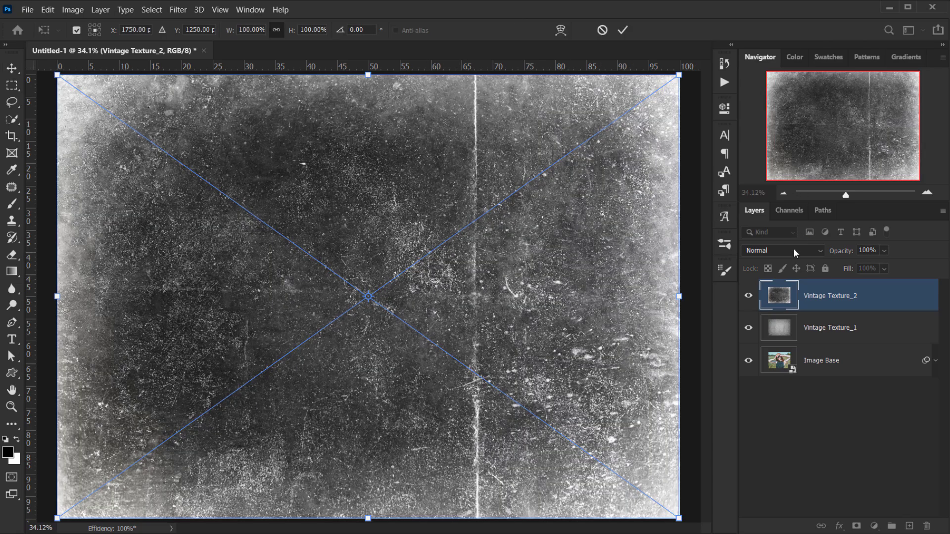
left_click(793, 248)
left_click(744, 402)
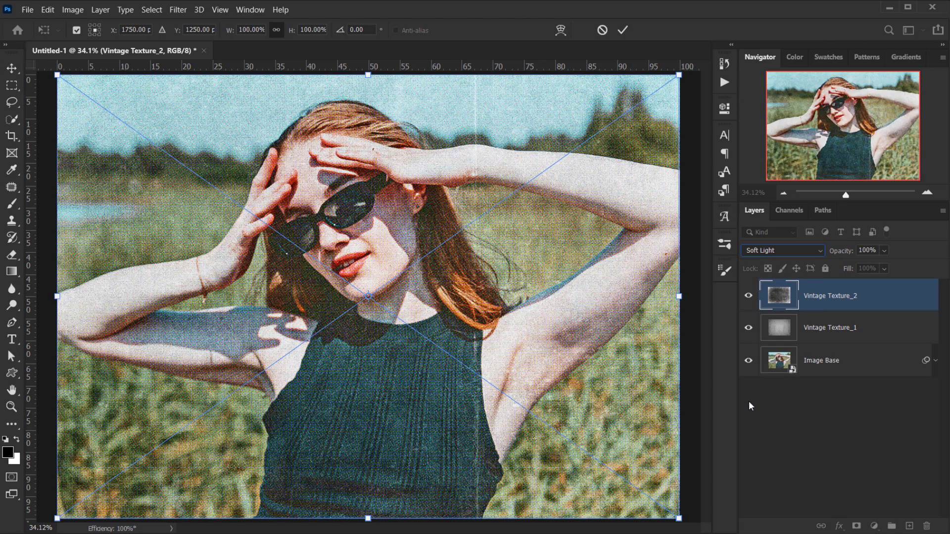
key("Escape")
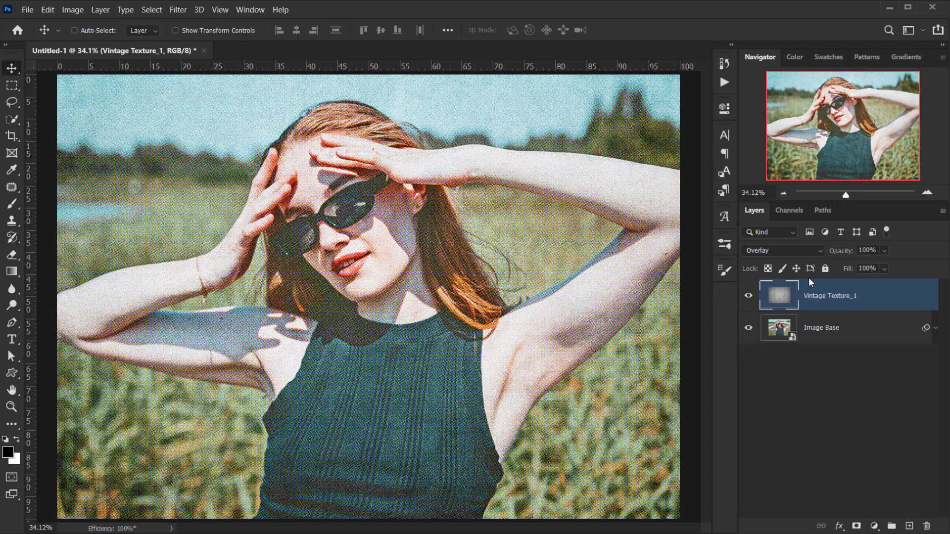
key("alt+Tab")
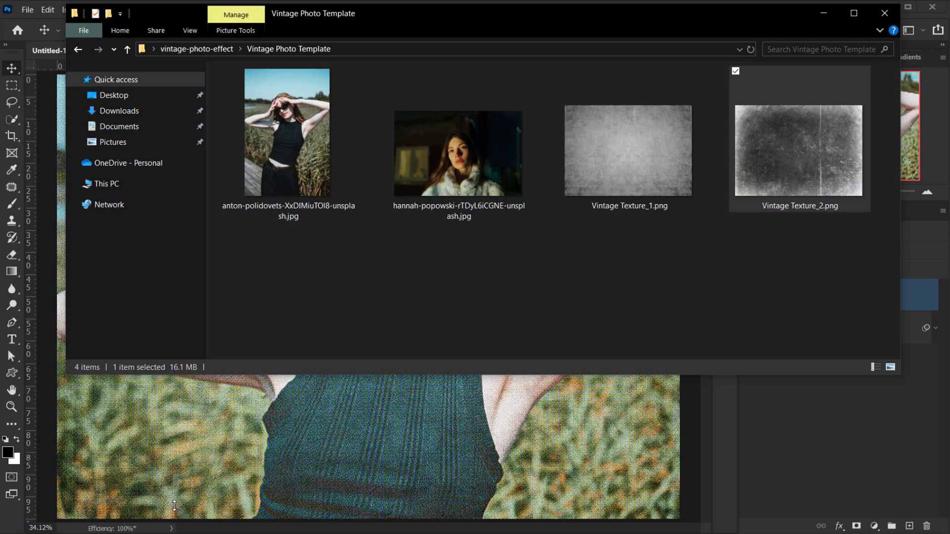
left_click_drag(761, 181, 500, 396)
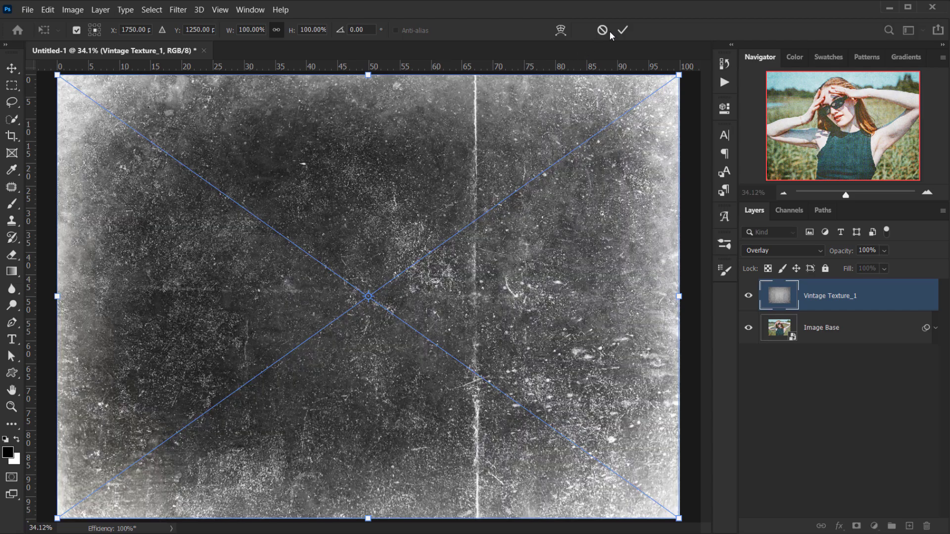
left_click(618, 30)
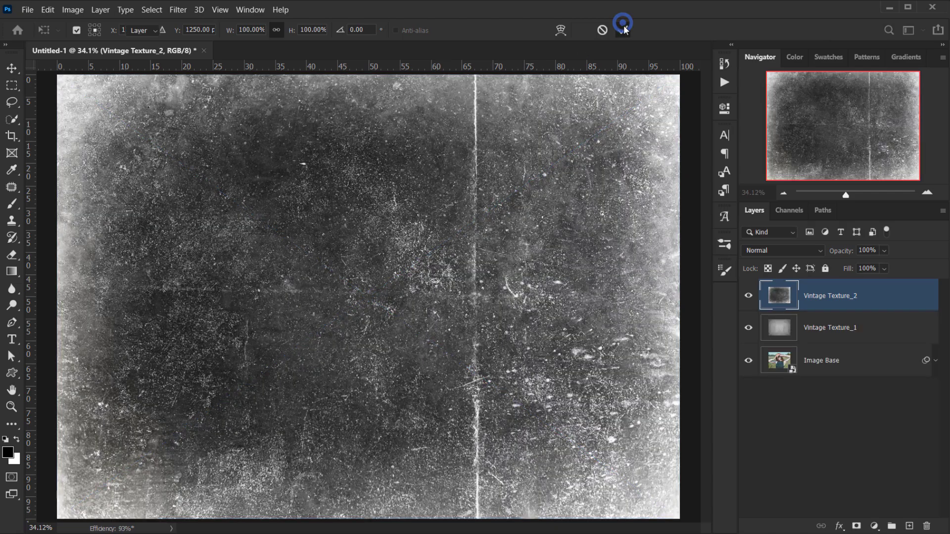
left_click(780, 250)
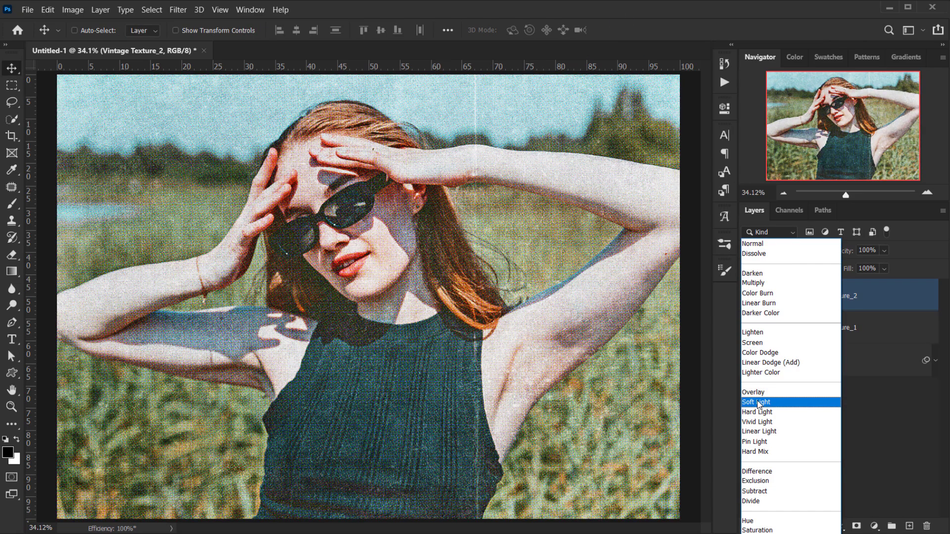
left_click(757, 402)
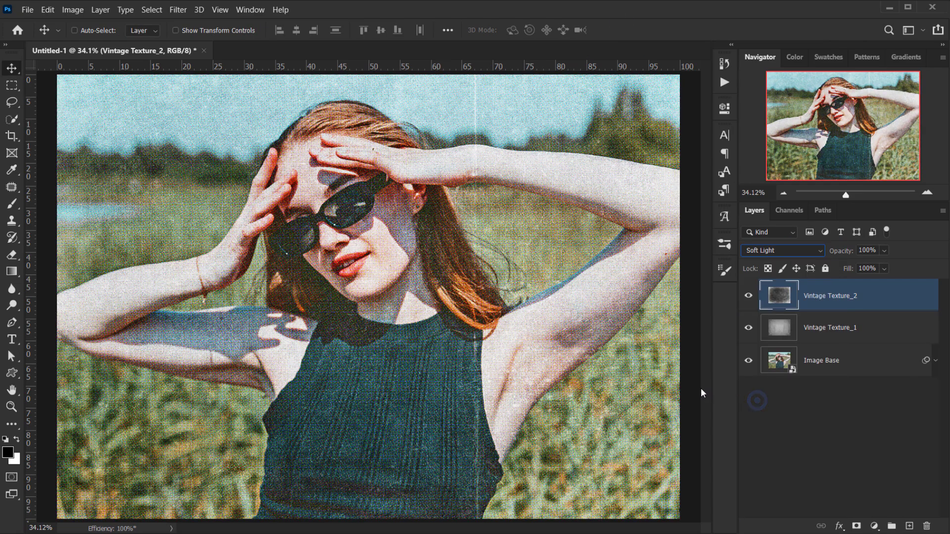
- Group both texture layers into a group named 'TEXTURE'
key("ctrl+minus")
key("ctrl+0")
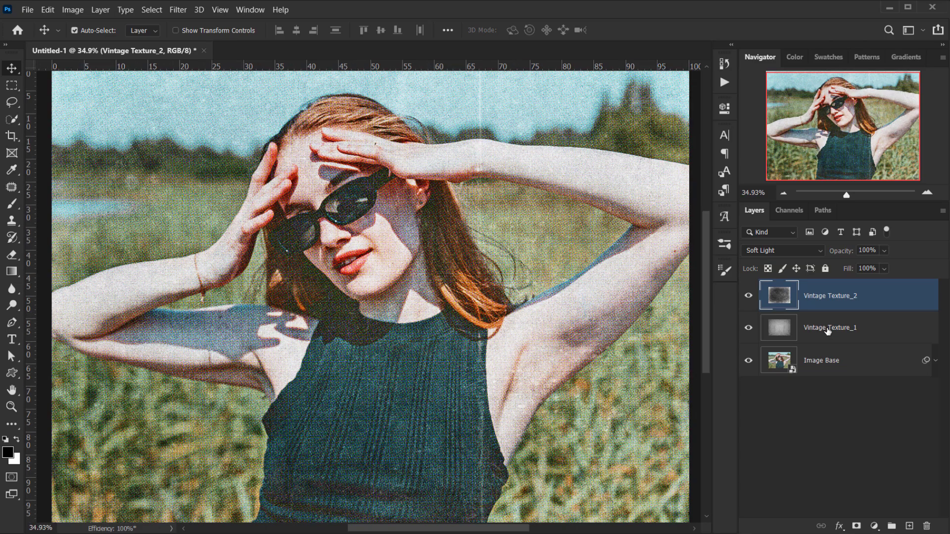
left_click(826, 327, "ctrl")
key("ctrl+g")
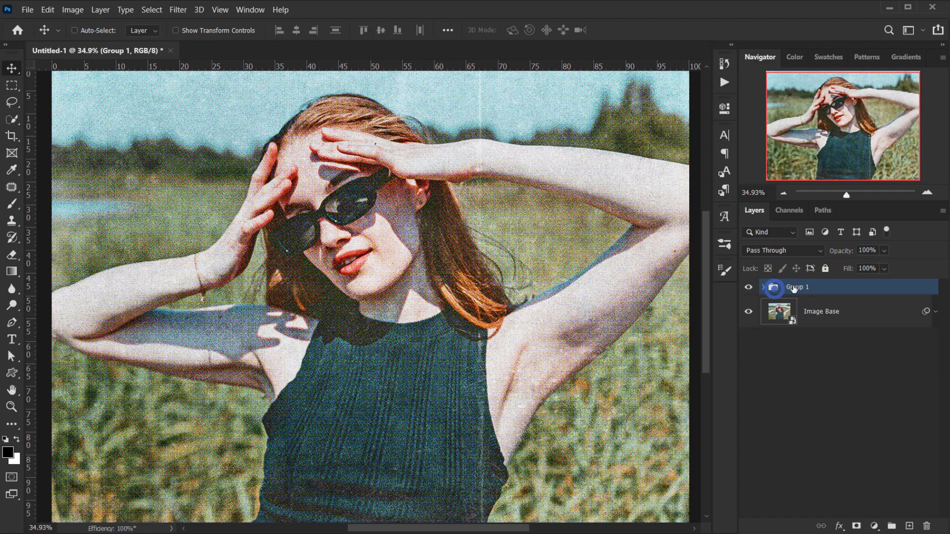
double_click(794, 286)
type("TEXTURE")
key("Return")
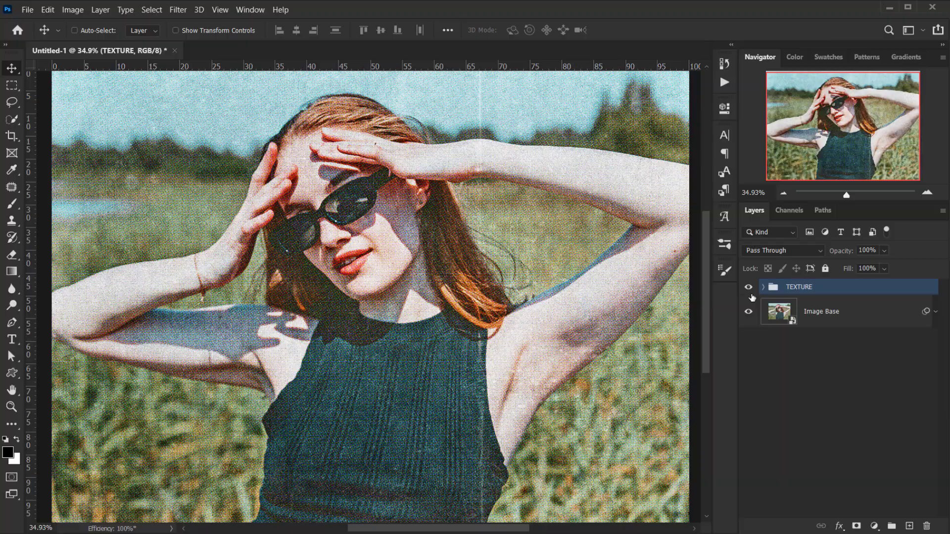
- Toggle the TEXTURE group on and off to compare the portrait with and without it
left_click(748, 288)
left_click(748, 288)
left_click(748, 288)
left_click(748, 288)
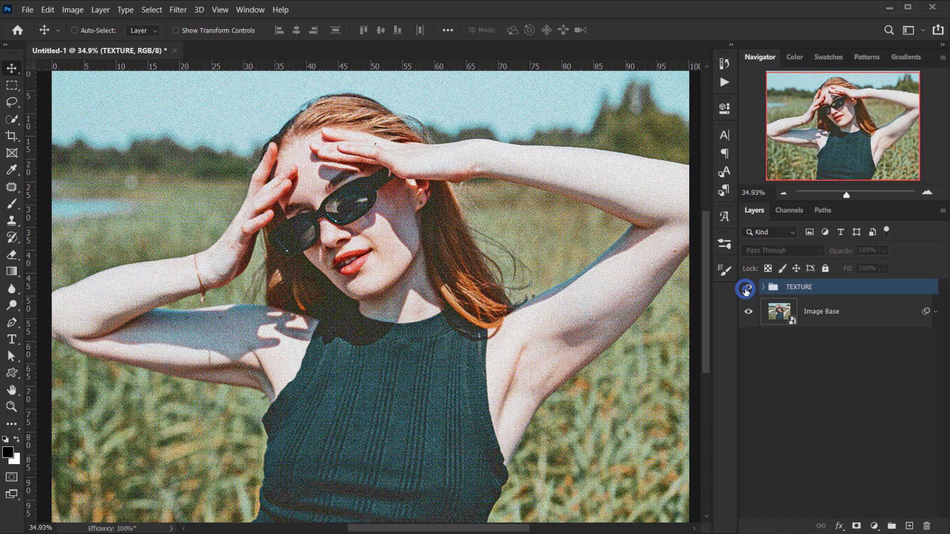
scroll(386, 256, "up", 3)
scroll(387, 256, "down", 3)
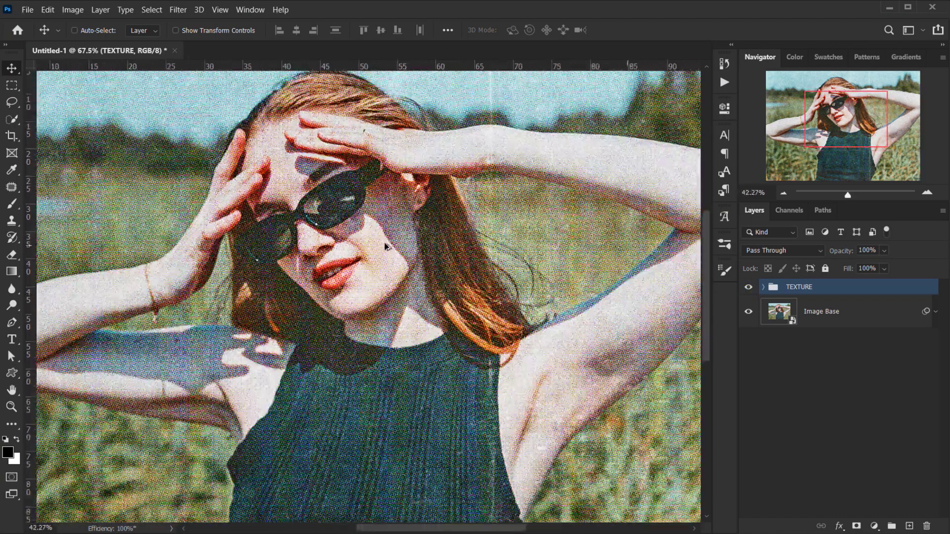
scroll(615, 203, "up", 1)
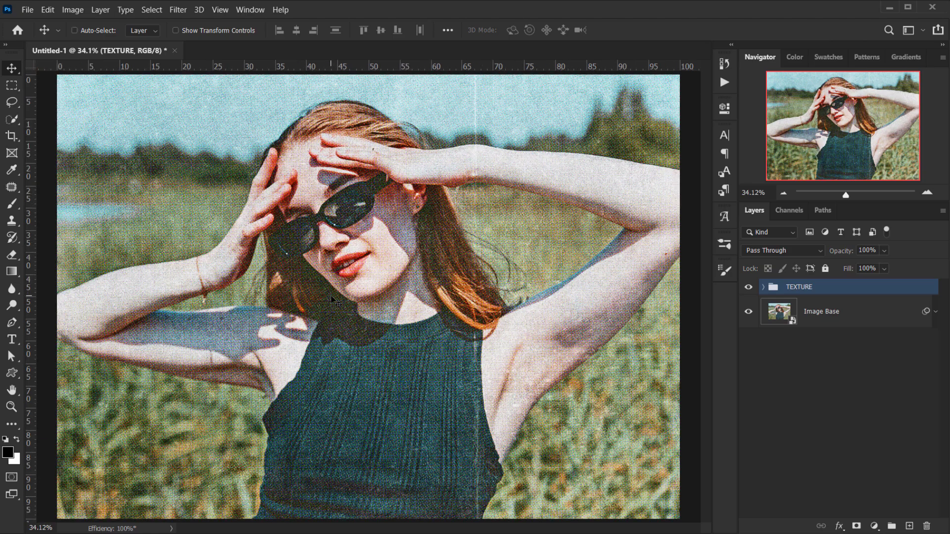
scroll(212, 321, "down", 1)
scroll(211, 322, "up", 2)
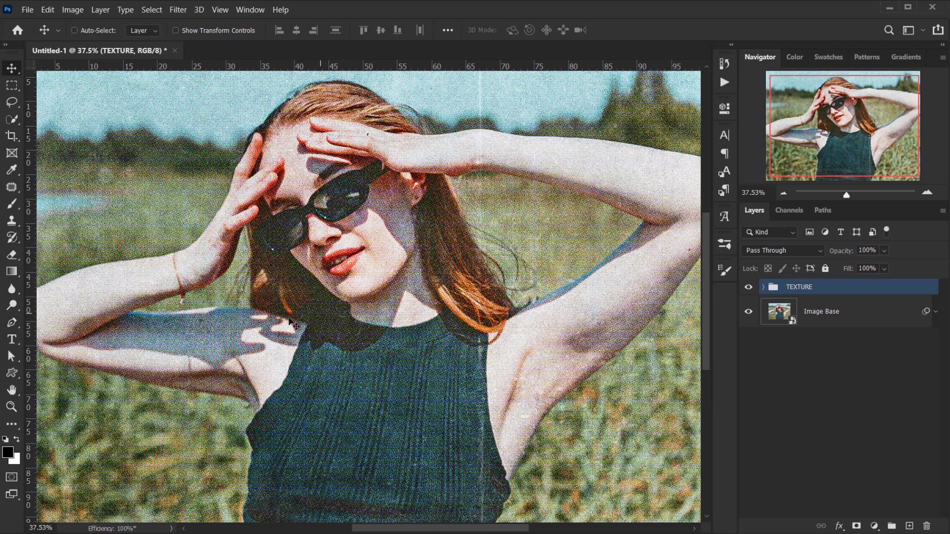
scroll(324, 314, "down", 1)
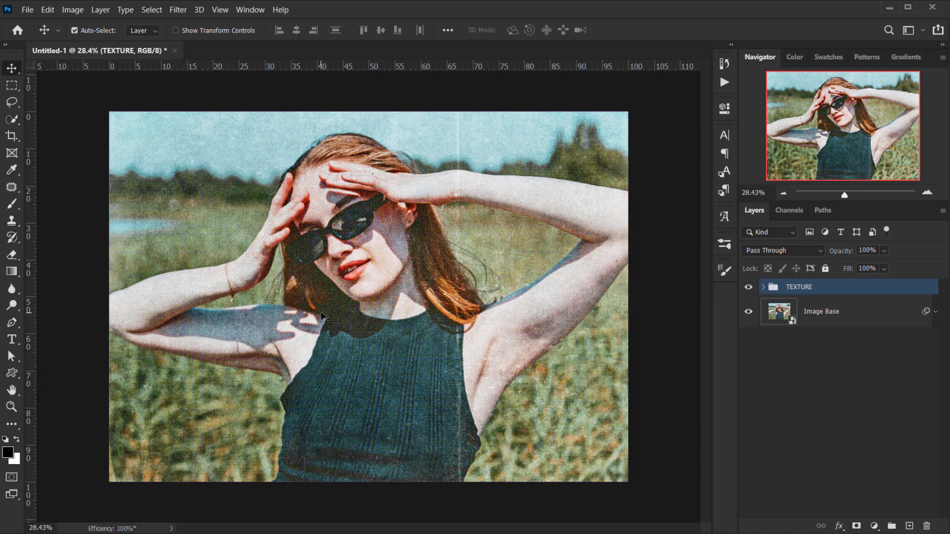
scroll(369, 300, "up", 1)
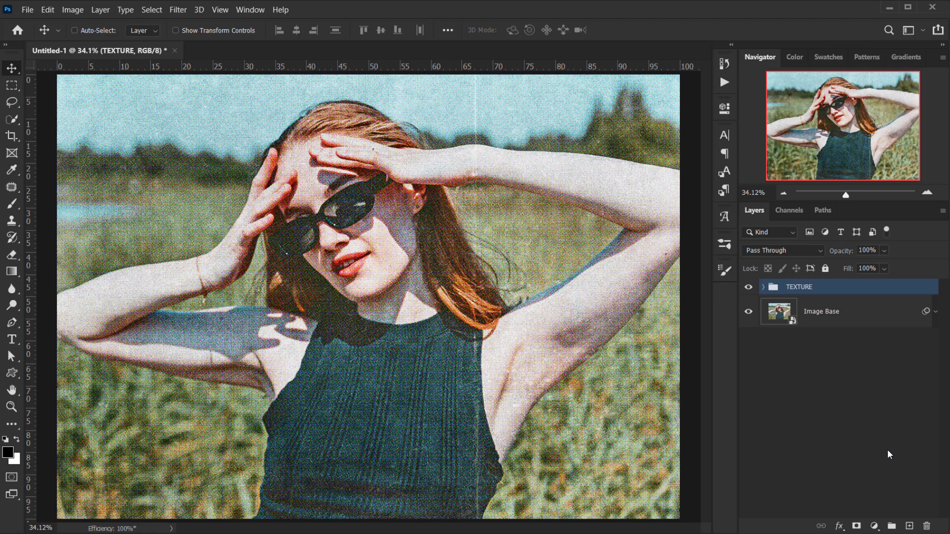
- Add a Brightness/Contrast adjustment layer with brightness -50 and contrast 29
left_click(875, 527)
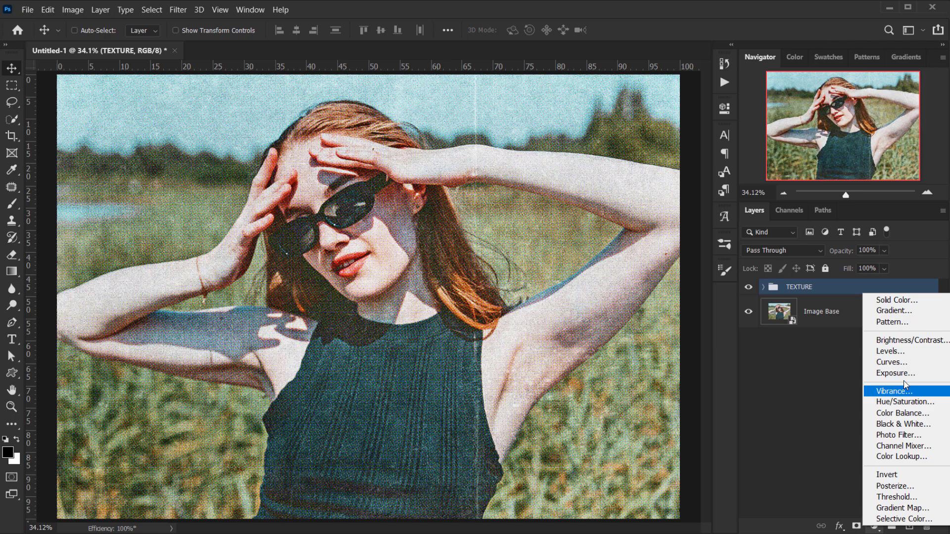
left_click(904, 340)
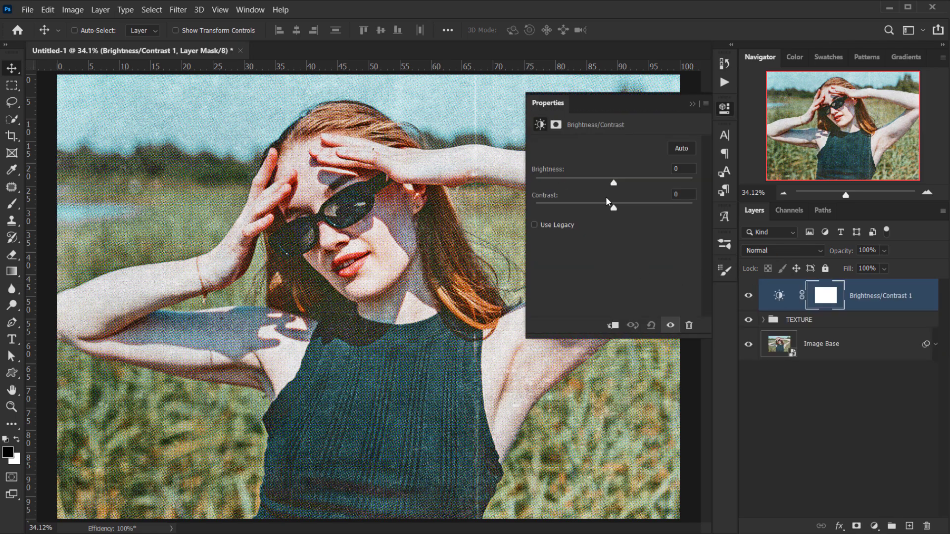
left_click_drag(613, 184, 634, 209)
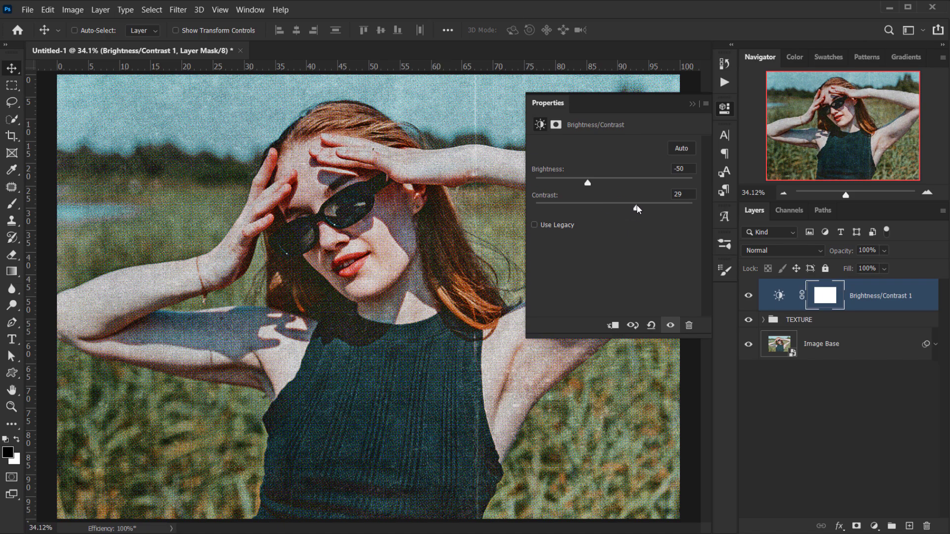
left_click(692, 103)
- Toggle Brightness/Contrast 1 off and on to compare the darkening
left_click(748, 296)
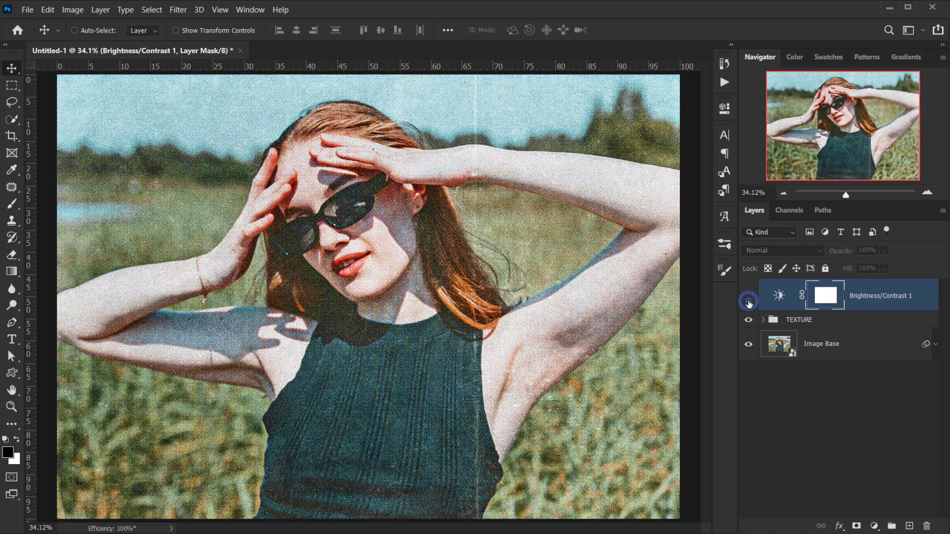
left_click(748, 295)
scroll(635, 317, "down", 3)
scroll(273, 307, "up", 2)
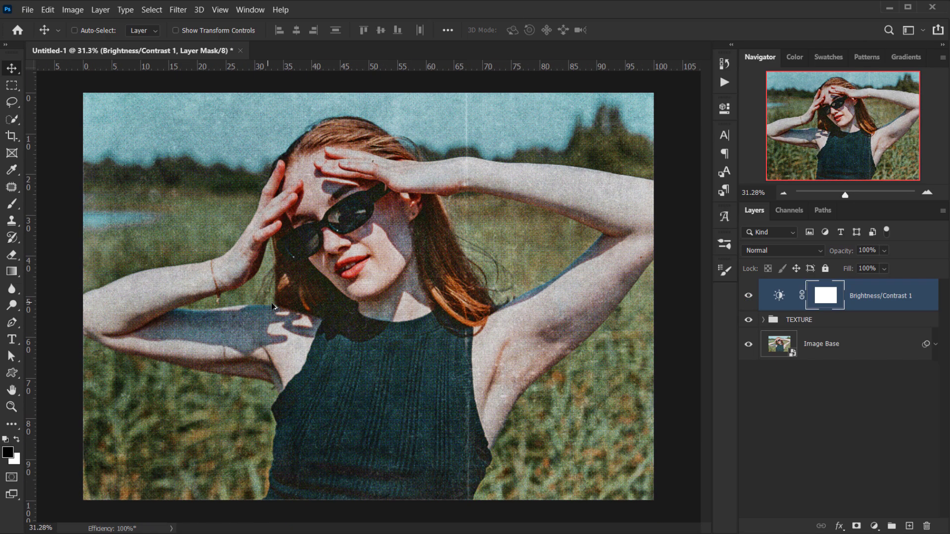
scroll(272, 307, "up", 1)
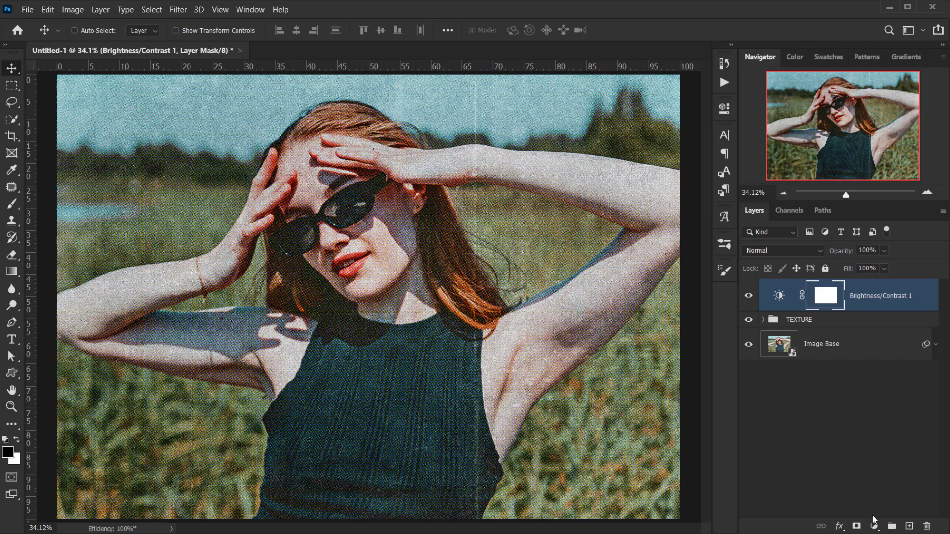
- Add a Vibrance adjustment layer with vibrance -70 and saturation +45
left_click(874, 524)
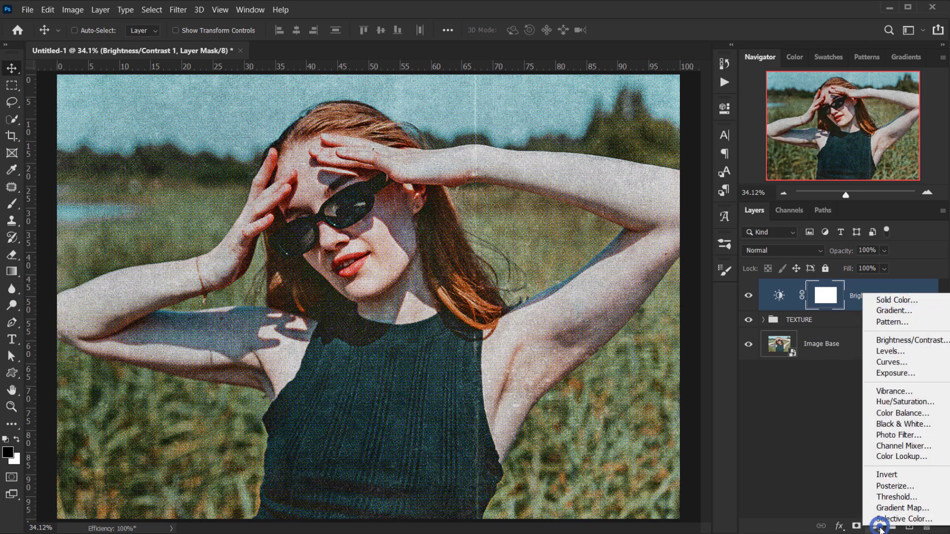
left_click(893, 390)
left_click_drag(616, 160, 561, 161)
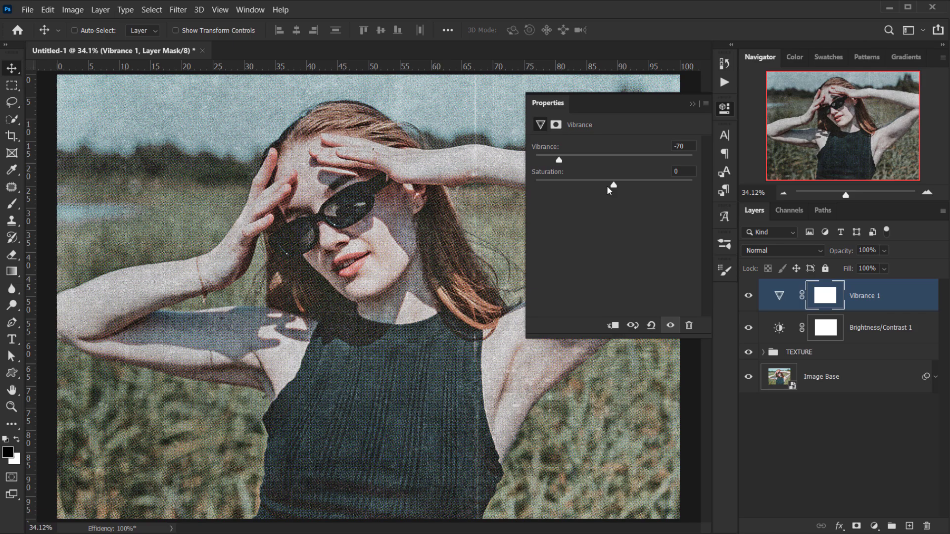
left_click_drag(614, 188, 649, 188)
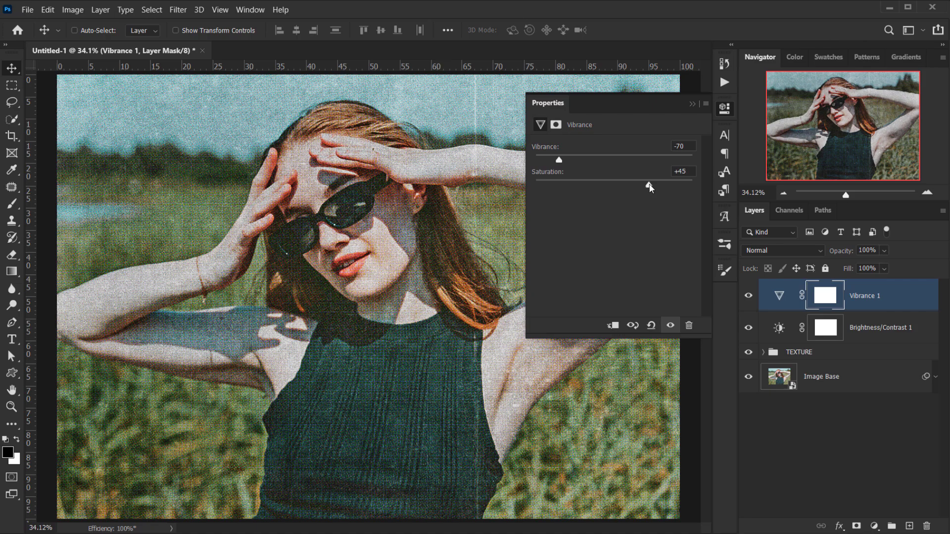
left_click(691, 105)
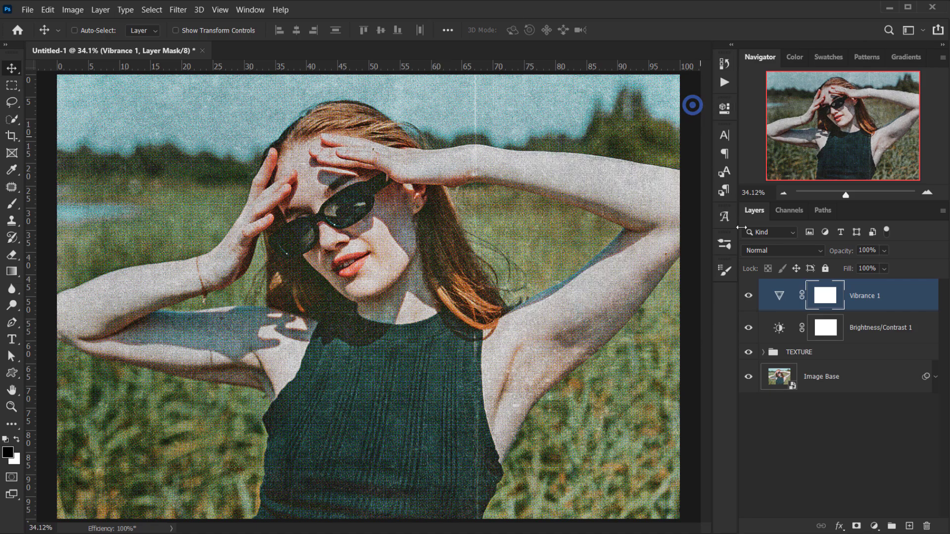
- Toggle Vibrance 1 off and on to compare the muted colours
left_click(748, 296)
left_click(748, 295)
scroll(349, 281, "down", 3)
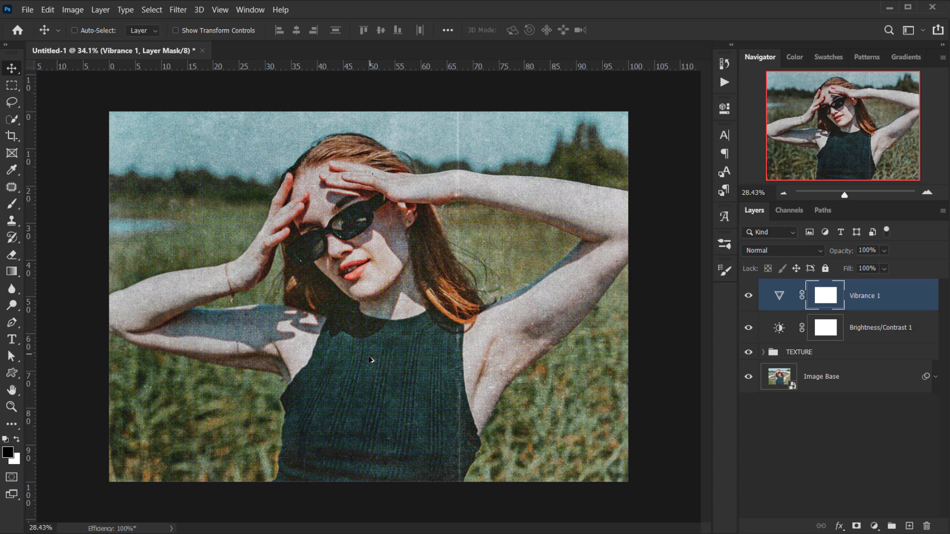
scroll(348, 281, "up", 3)
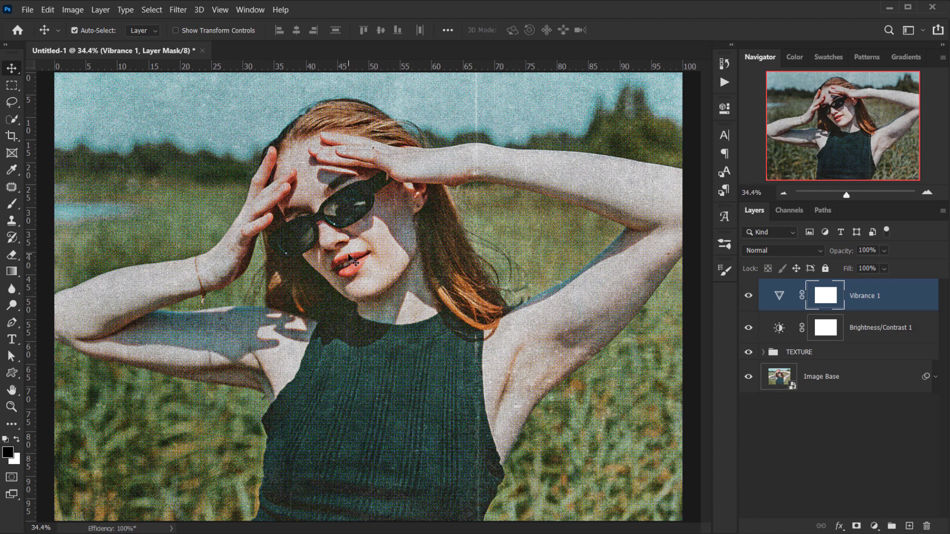
scroll(349, 257, "down", 1)
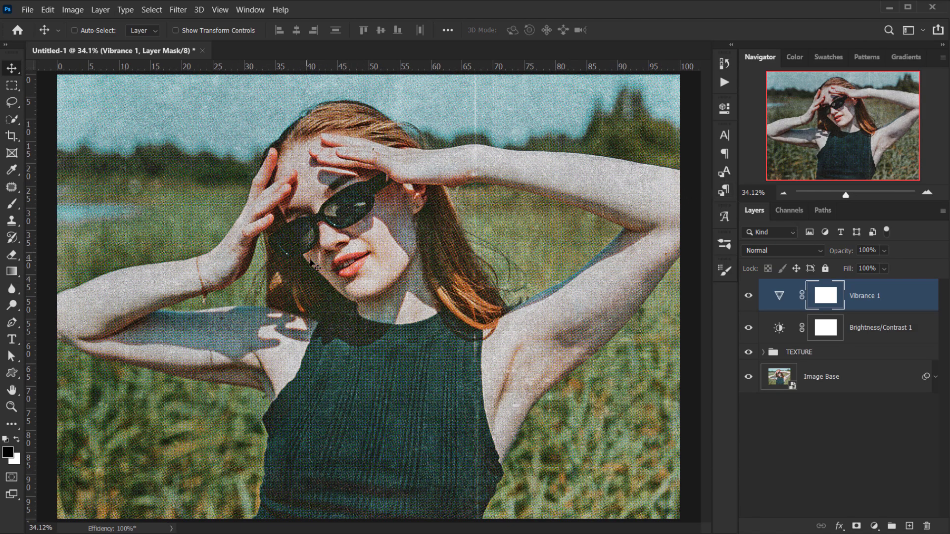
- Add a Channel Mixer layer with Blue output, Green +72 and Blue +30
left_click(874, 526)
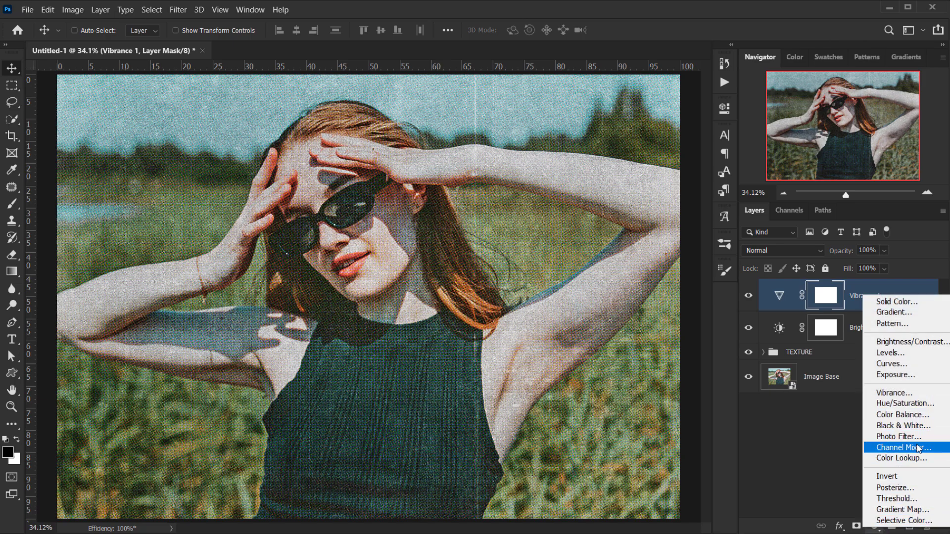
left_click(902, 447)
left_click(616, 161)
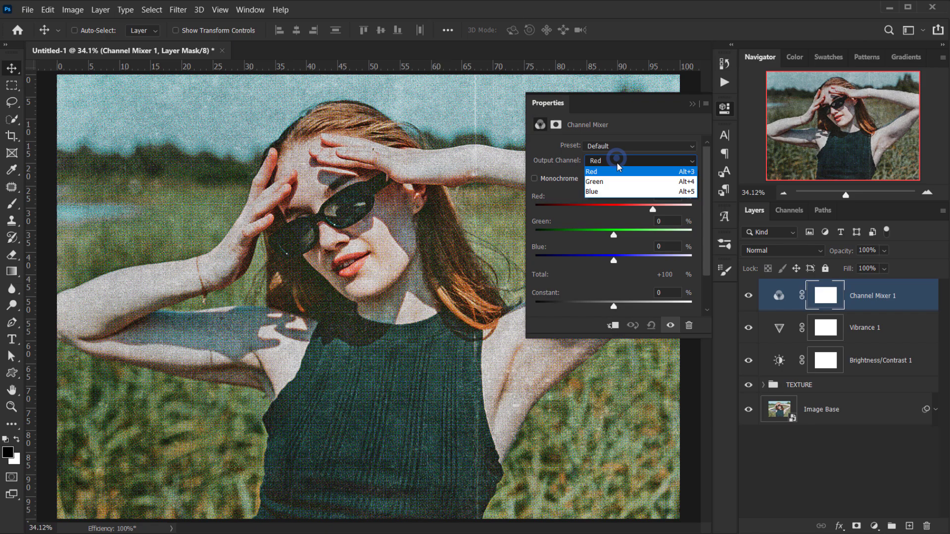
left_click(622, 192)
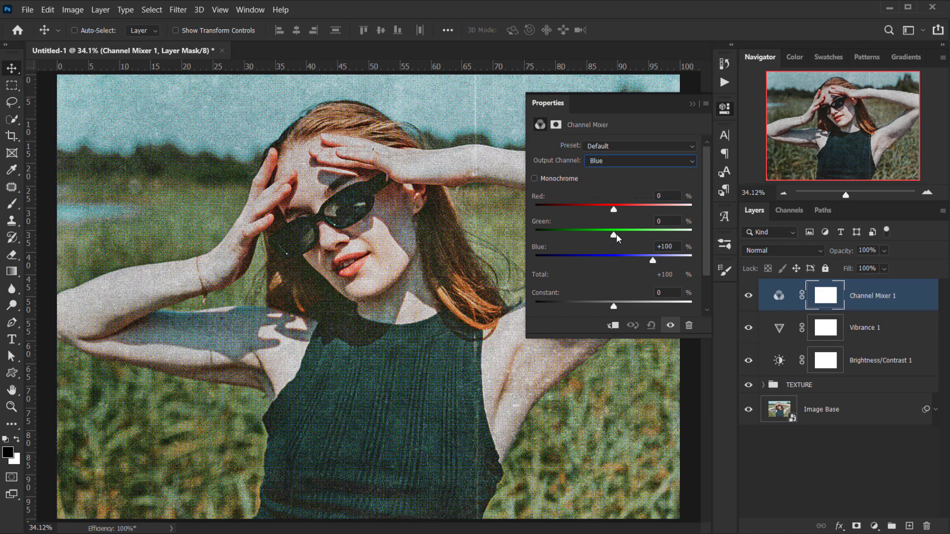
left_click_drag(614, 236, 633, 234)
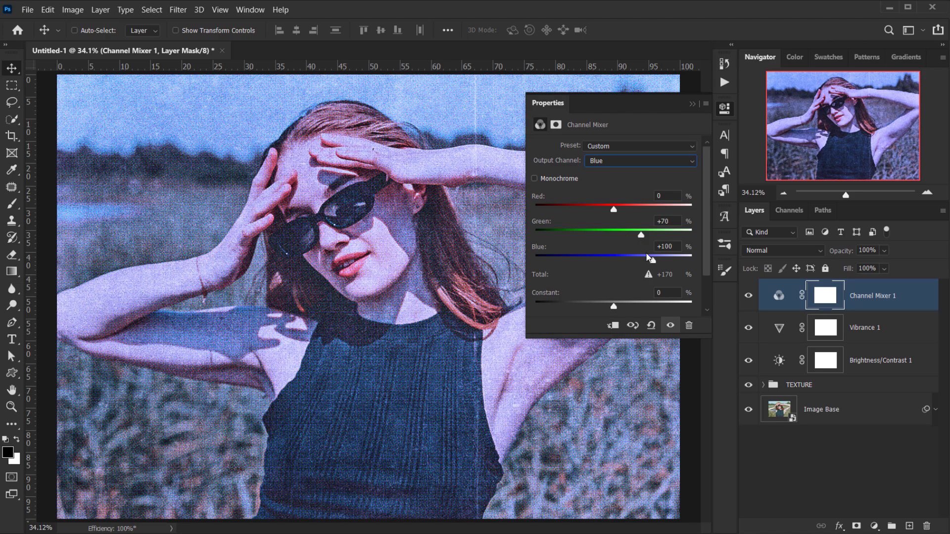
left_click_drag(633, 262, 638, 238)
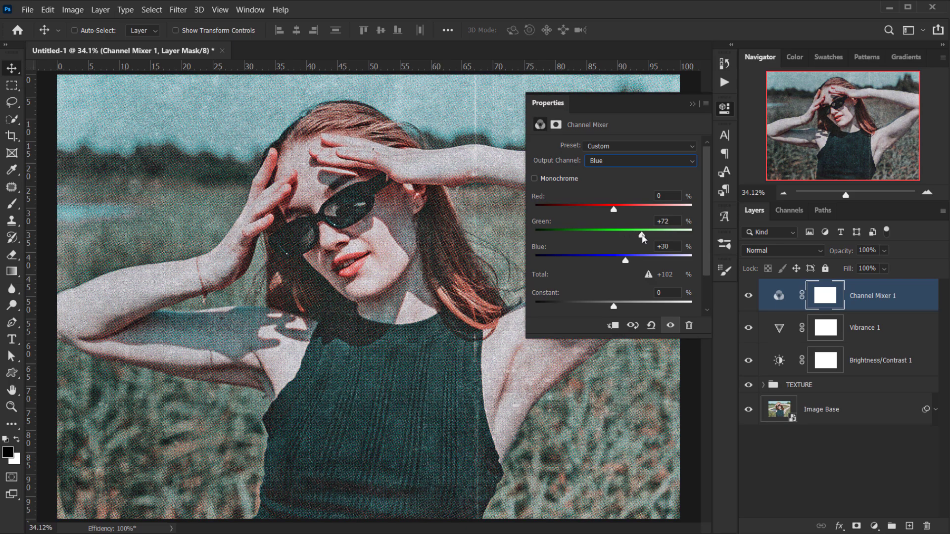
left_click(692, 104)
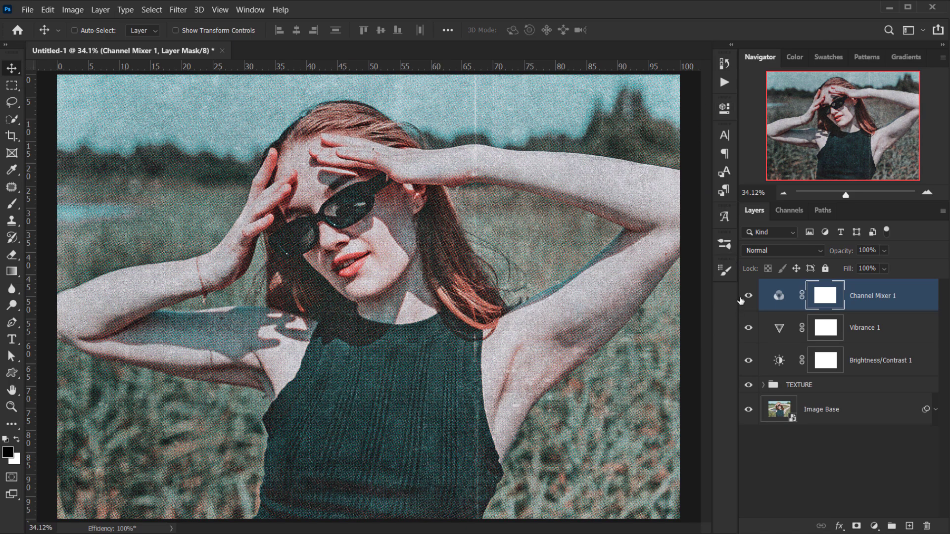
- Toggle Channel Mixer 1 off and on to compare the teal cast
left_click(747, 296)
left_click(747, 295)
scroll(454, 295, "down", 2)
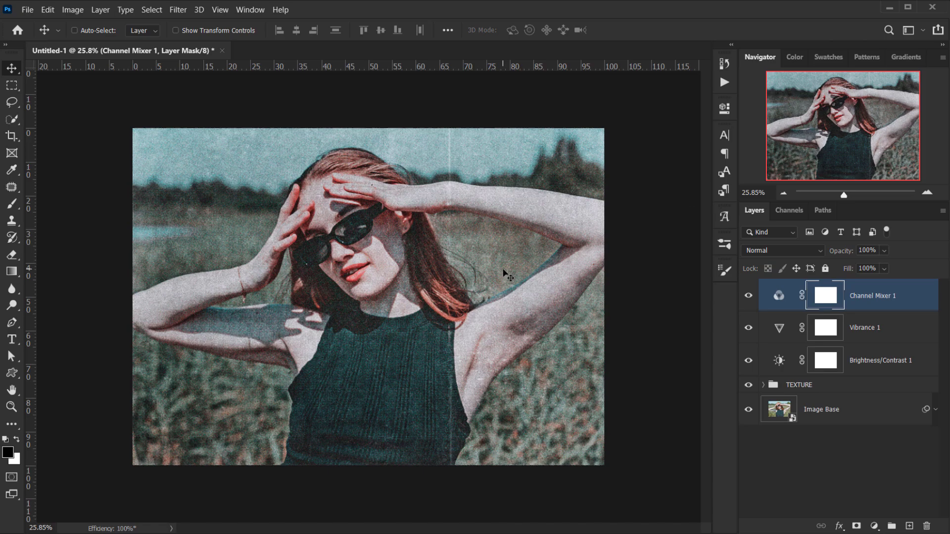
scroll(505, 273, "up", 2)
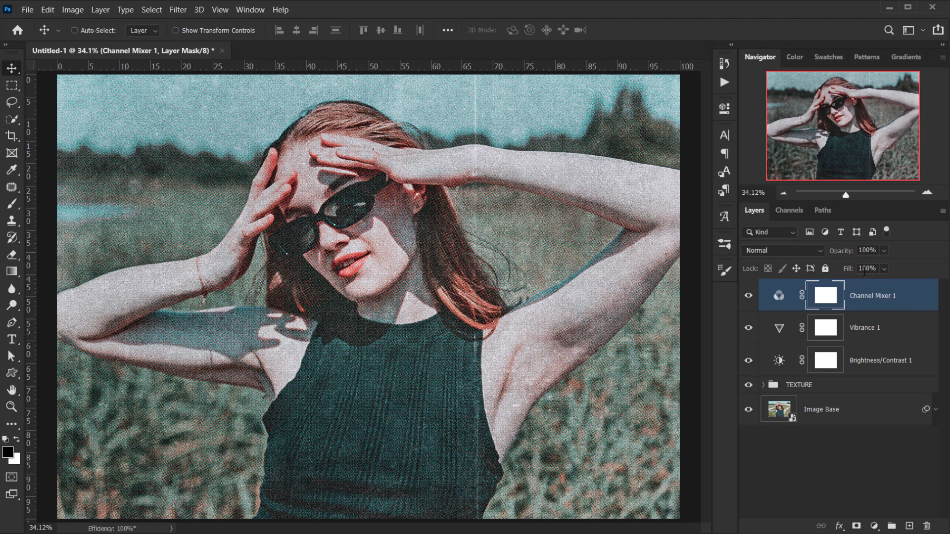
- Toggle Vibrance 1 and Brightness/Contrast 1 to compare each, then reselect Channel Mixer 1
left_click(849, 320)
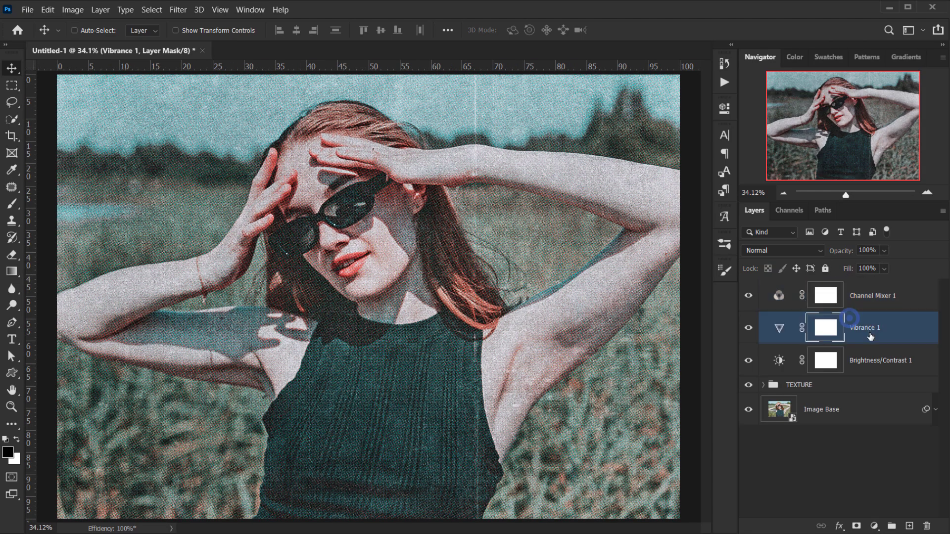
left_click(747, 328)
left_click(748, 328)
left_click(748, 328)
left_click(748, 327)
left_click(748, 361)
left_click(749, 360)
left_click(864, 294)
scroll(578, 361, "down", 2)
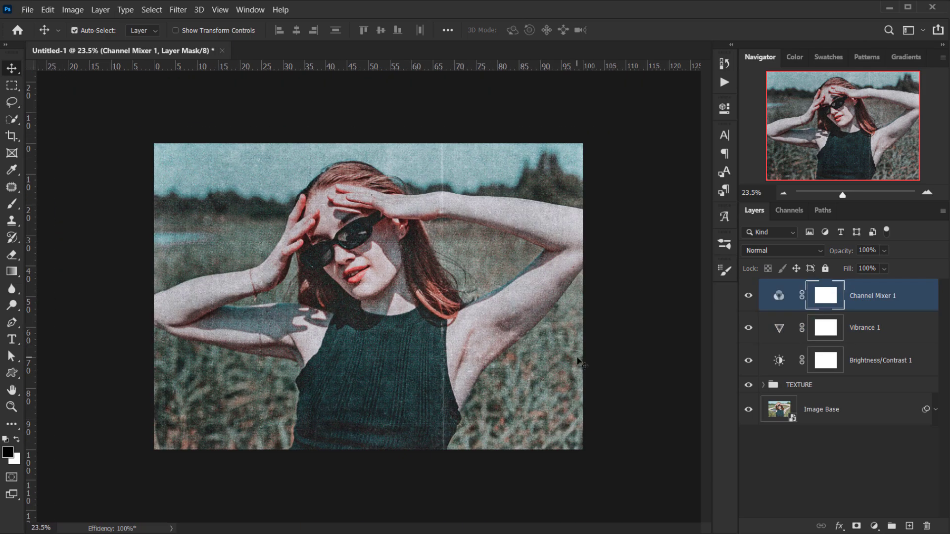
scroll(578, 361, "up", 2)
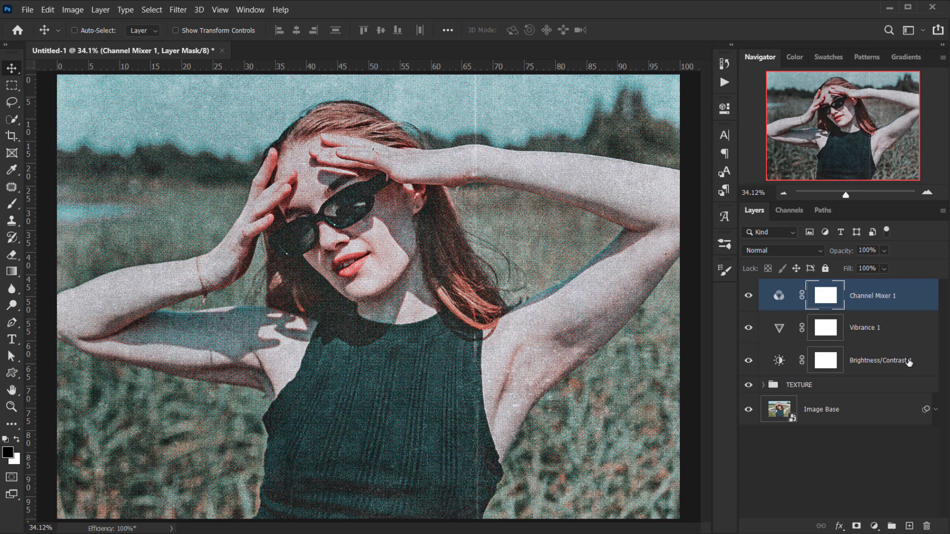
- Group the three adjustment layers and name the group 'ADJSTMNT'
left_click(890, 364, "ctrl")
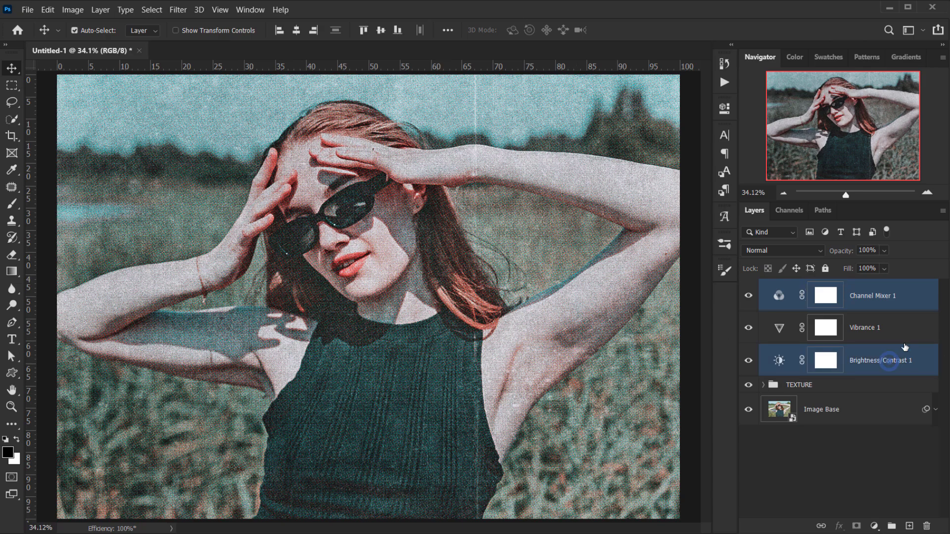
left_click(870, 326, "ctrl")
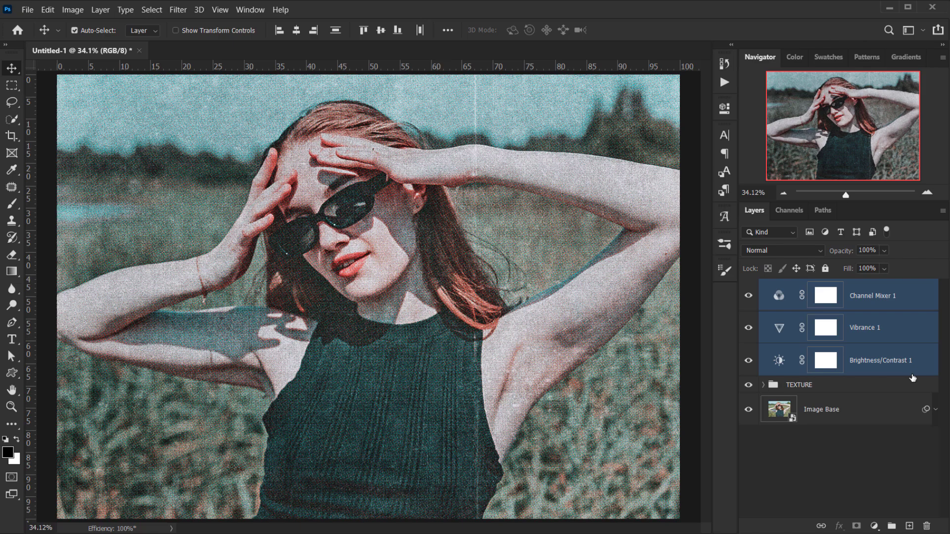
key("ctrl+g")
double_click(794, 287)
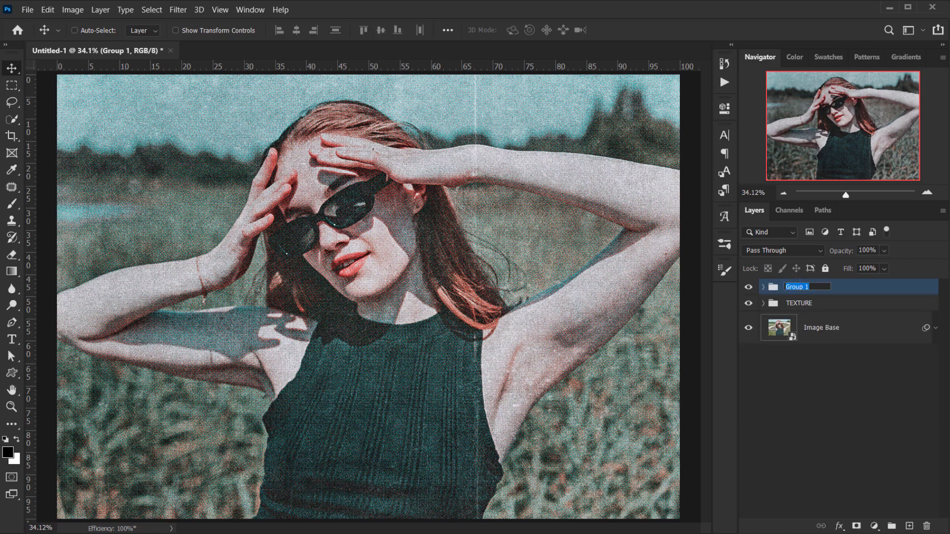
type("aDJSTMNT")
key("Return")
- Toggle the ADJSTMNT group to compare, then duplicate Image Base to the top of the stack
left_click(762, 287)
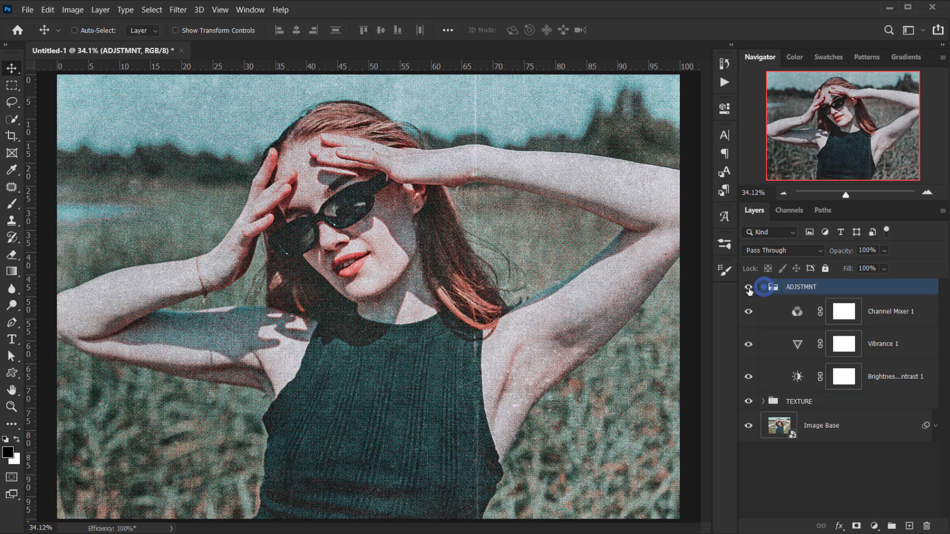
left_click(749, 287)
left_click(748, 287)
left_click(763, 287)
left_click(749, 286)
left_click(749, 287)
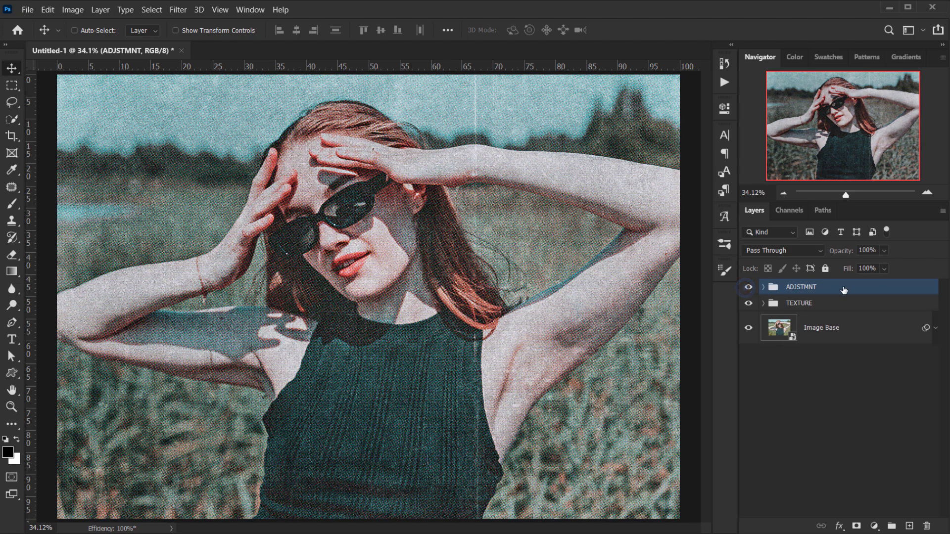
left_click_drag(838, 322, 793, 280)
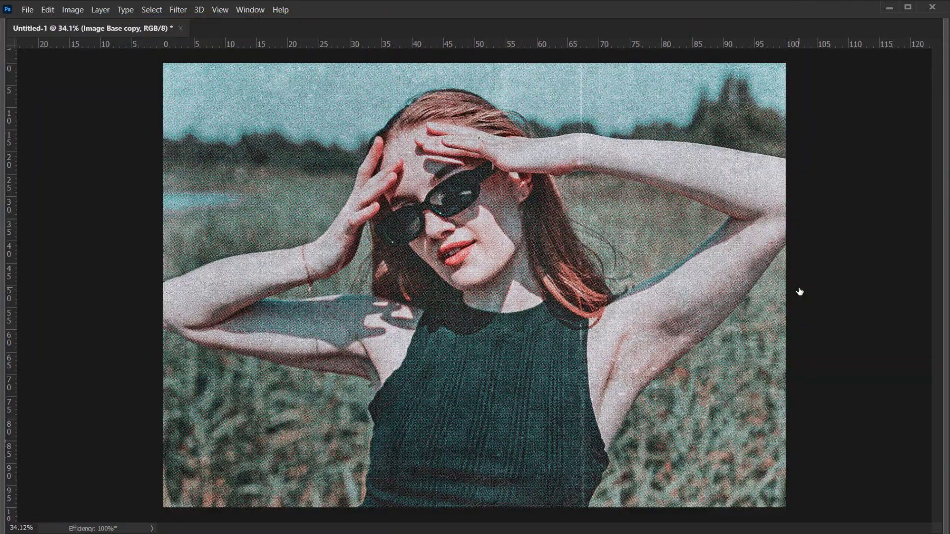
key("Tab")
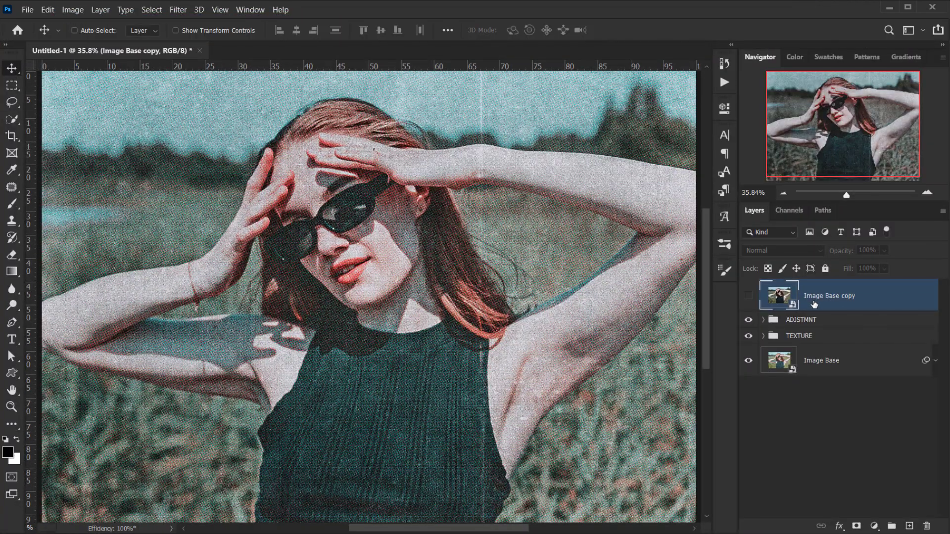
- Fit the image on screen and open the Image Base copy smart object's contents
key("ctrl+0")
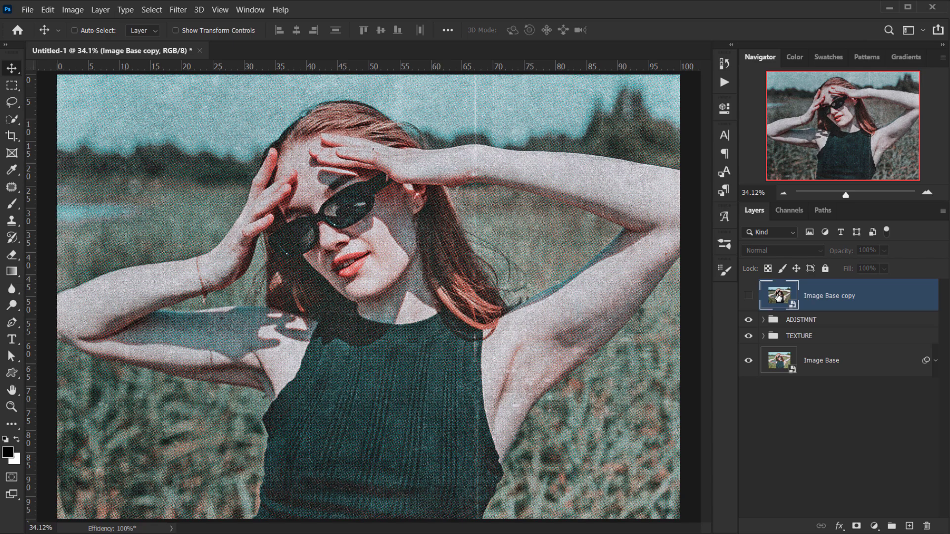
right_click(883, 299)
left_click(736, 159)
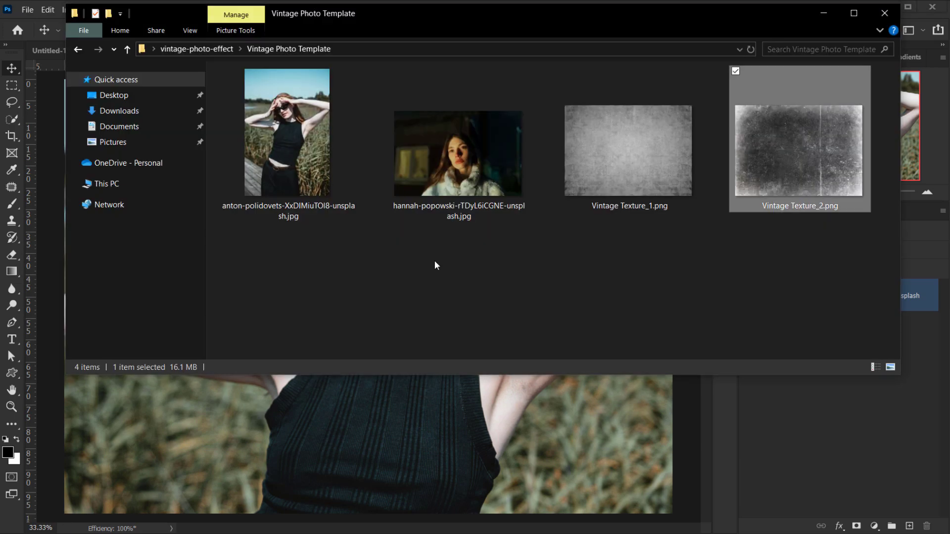
- Place the fur-jacket portrait at 18%, reposition it, commit, and save the .psb
left_click_drag(485, 166, 422, 470)
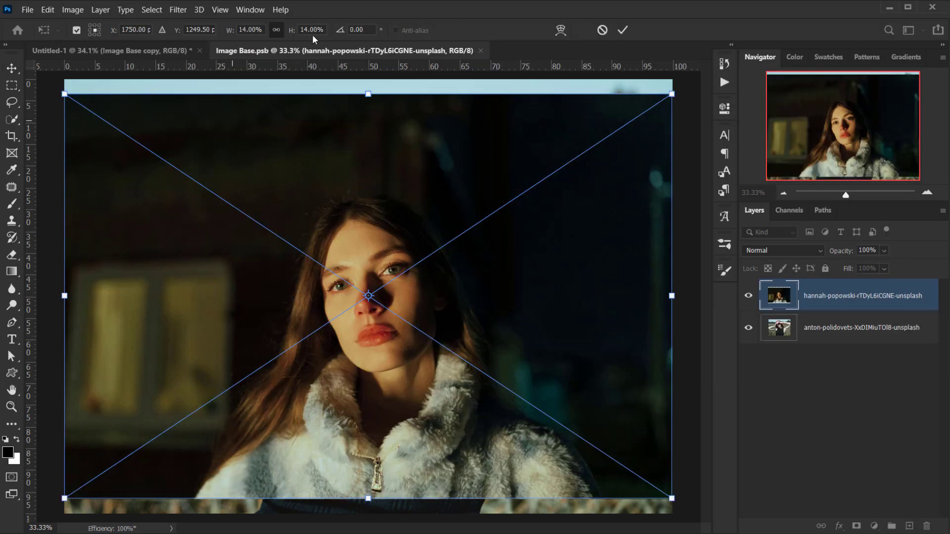
left_click_drag(292, 30, 293, 30)
left_click_drag(489, 255, 459, 223)
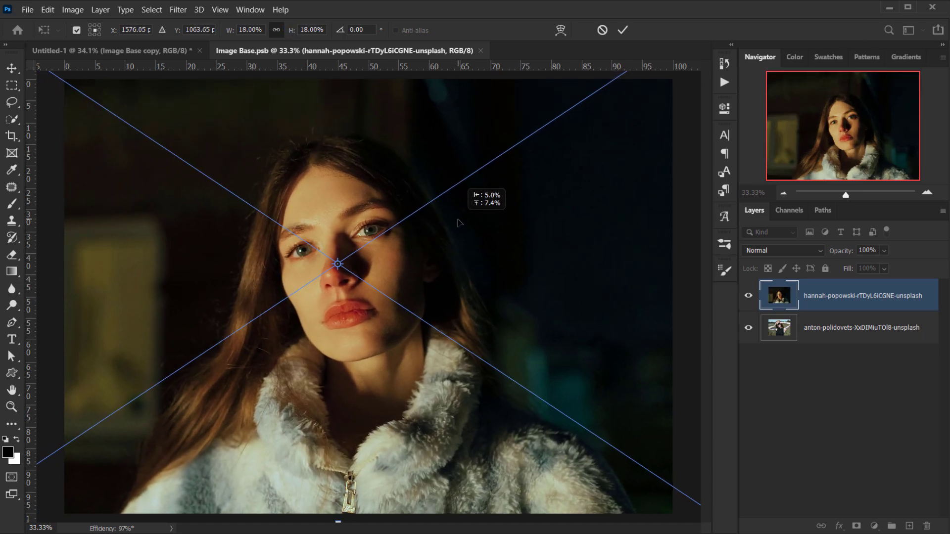
left_click(622, 29)
left_click(486, 50)
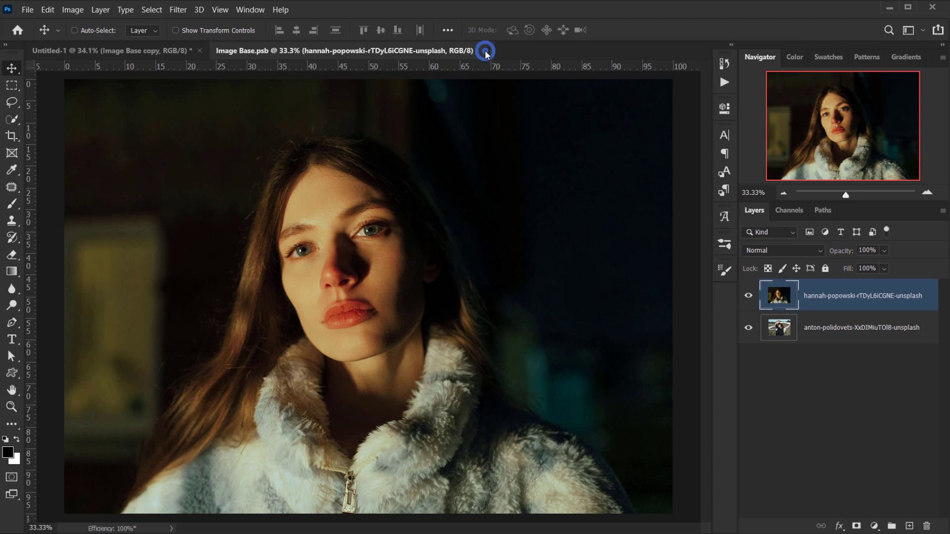
left_click(417, 216)
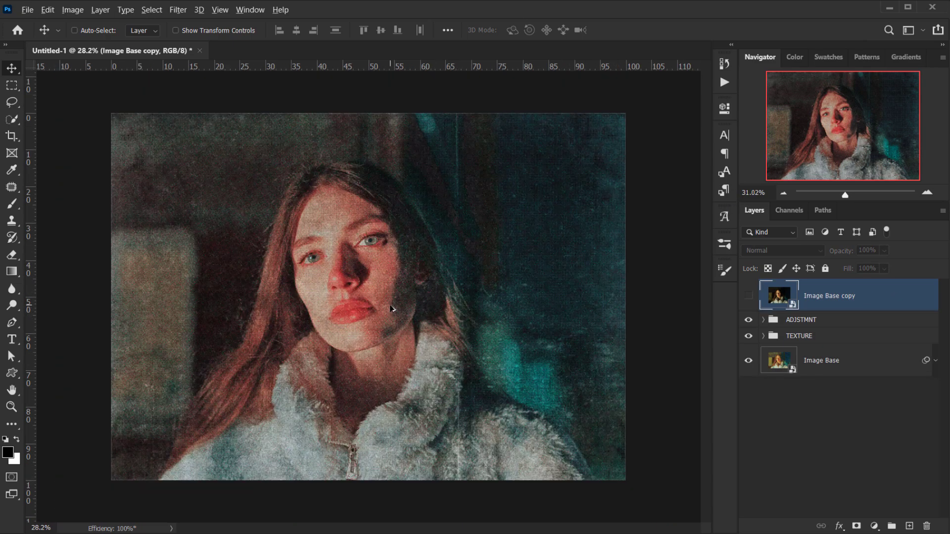
- Hide the panels and show the Image Base copy layer to compare before and after
key("Tab")
key("Tab")
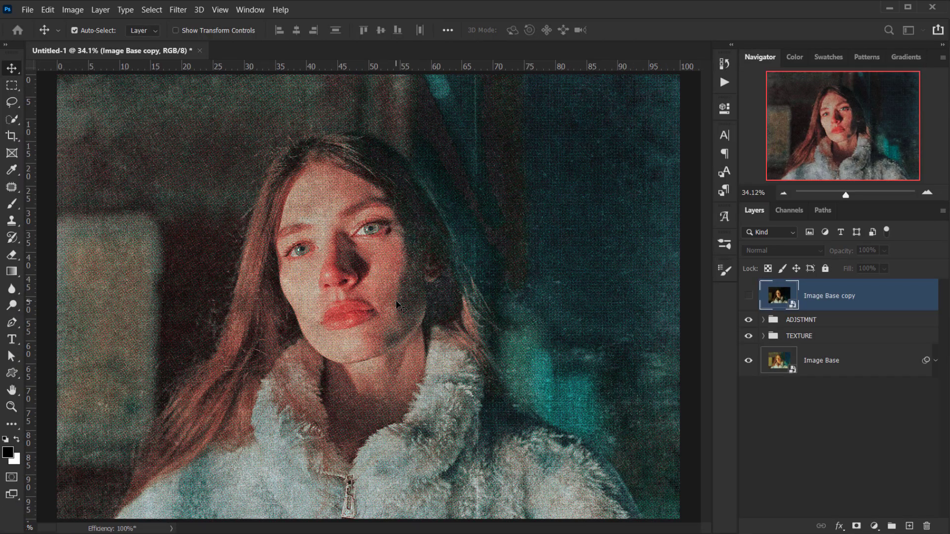
left_click(748, 295)
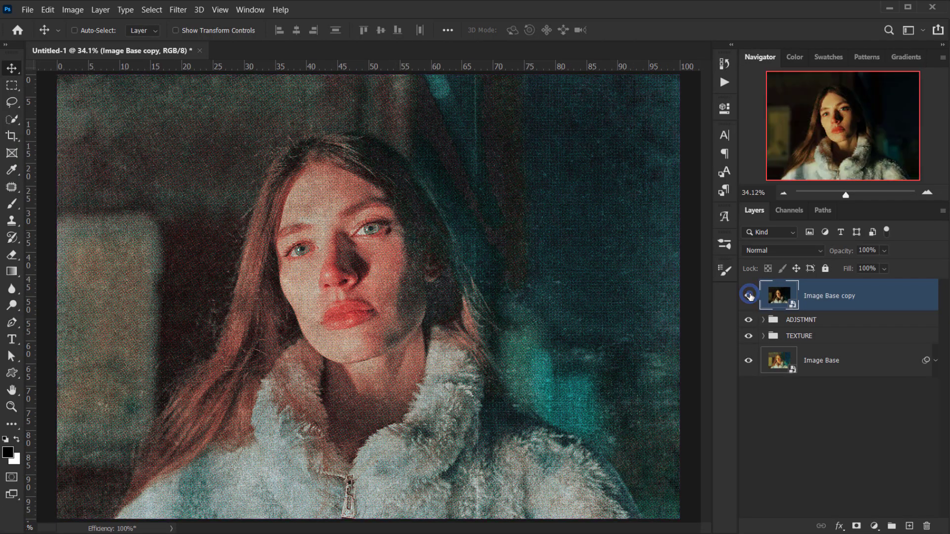